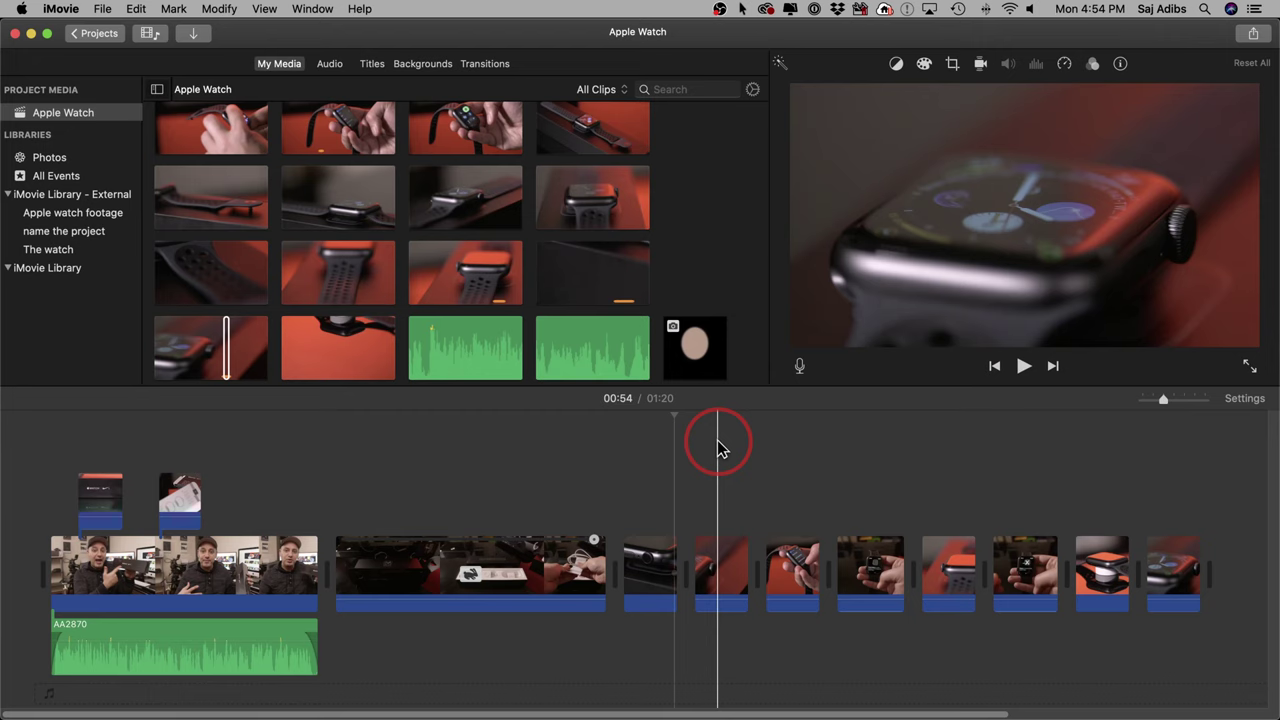
Step: Move the playhead, select the small connected clip, and show the project's media in the browser
{"action": "left_click", "coordinate": [493, 493]}
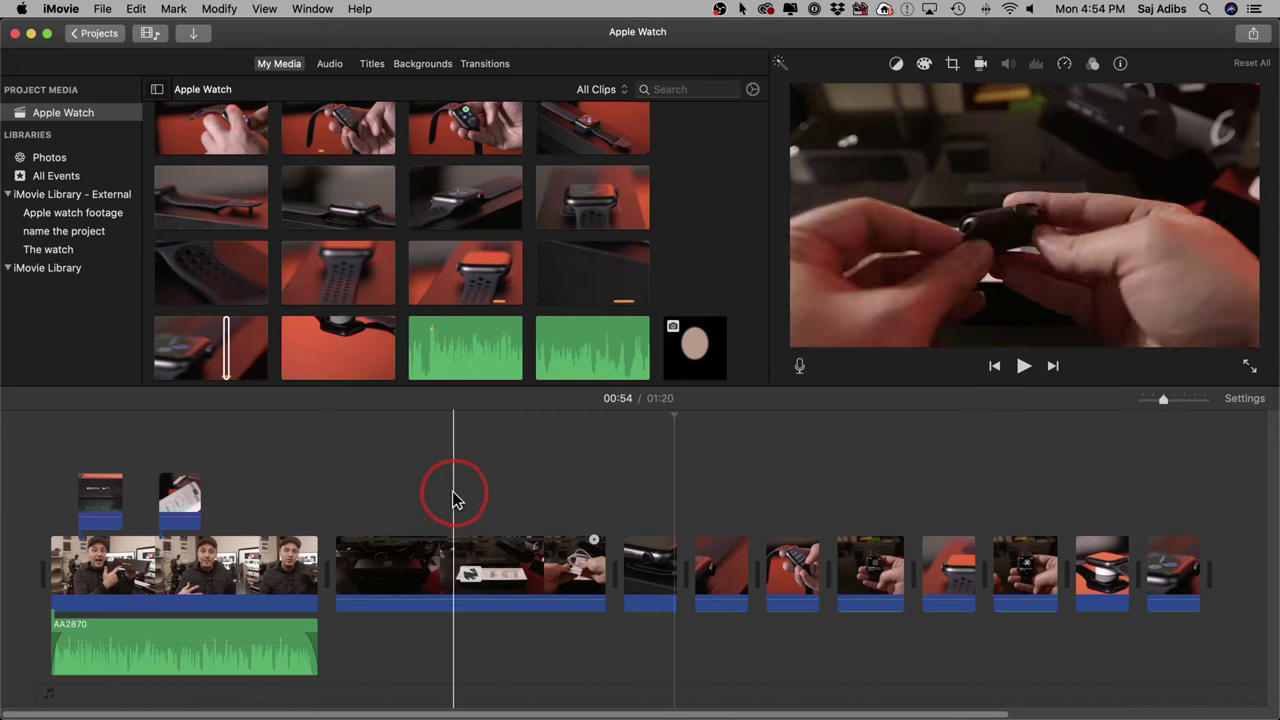
{"action": "left_click", "coordinate": [82, 500]}
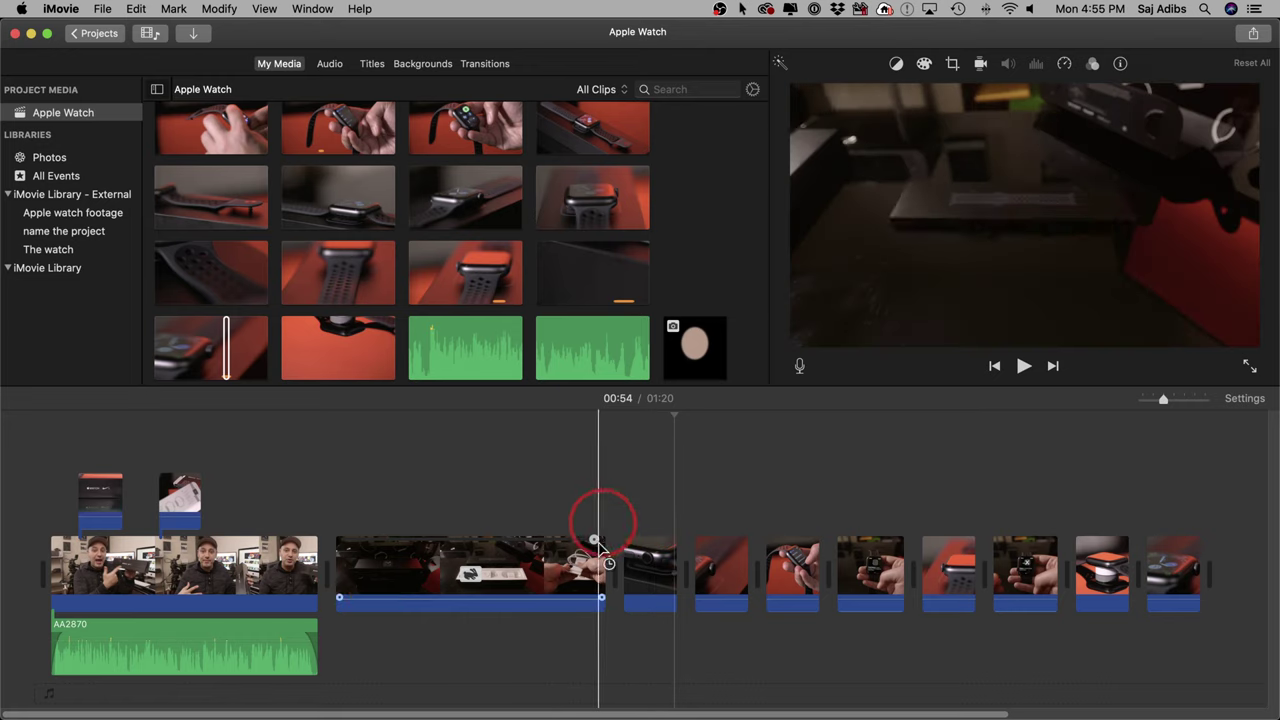
{"action": "scroll", "coordinate": [466, 508], "scroll_direction": "right", "scroll_amount": 1}
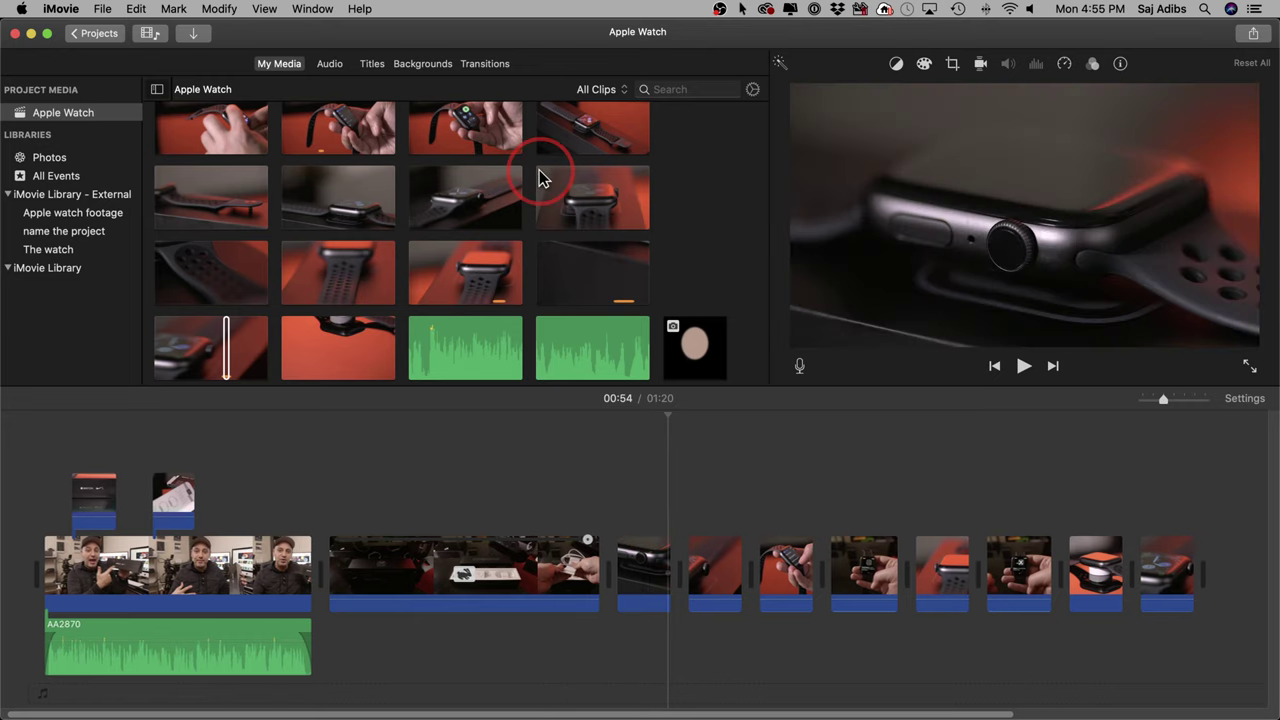
{"action": "left_click", "coordinate": [279, 66]}
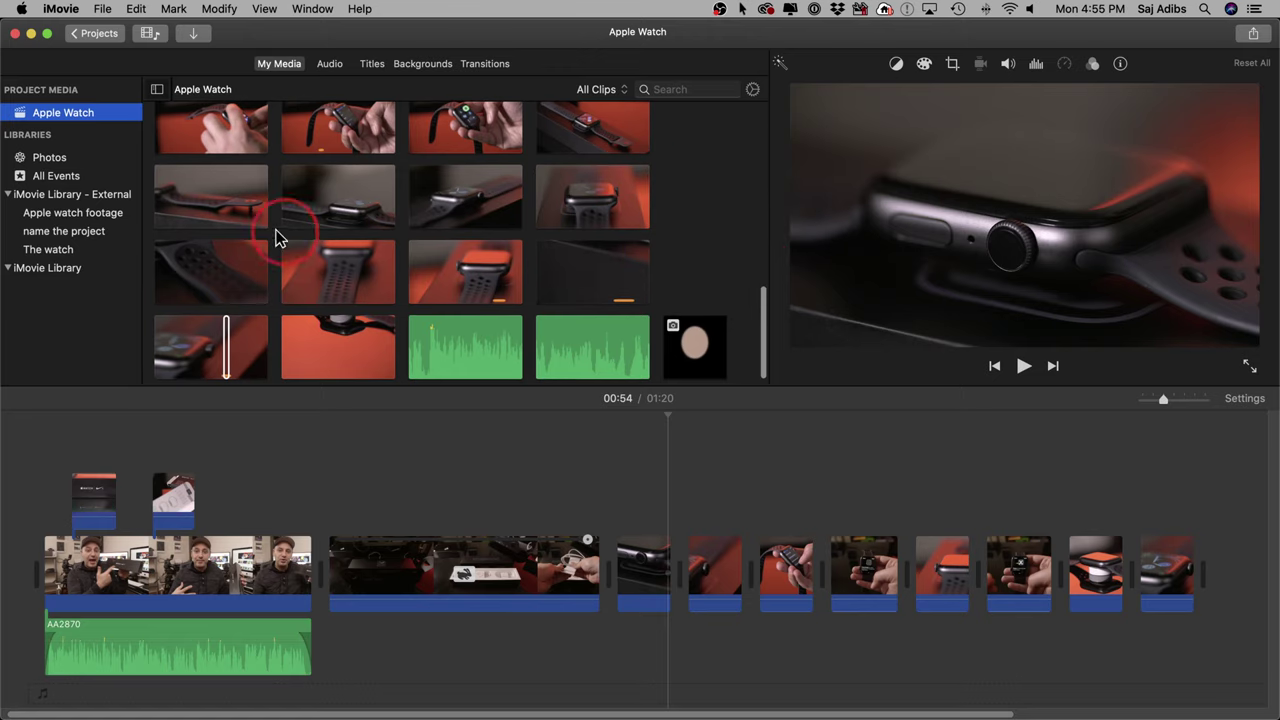
{"action": "scroll", "coordinate": [560, 207], "scroll_direction": "down", "scroll_amount": 2}
{"action": "scroll", "coordinate": [560, 207], "scroll_direction": "up", "scroll_amount": 1}
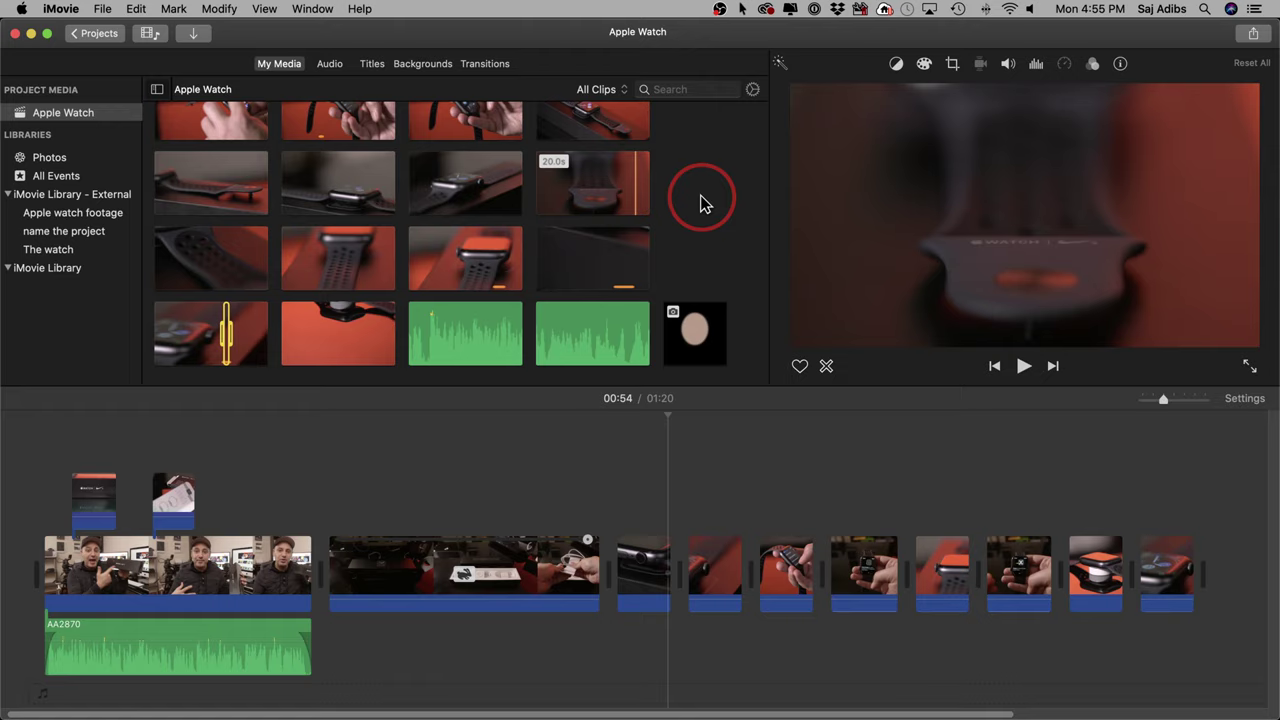
Step: Look over the YouTube Studio Audio library, then go to the Envato Elements upbeat music listing
{"action": "key", "text": "super+Tab"}
{"action": "key", "text": "super+Tab"}
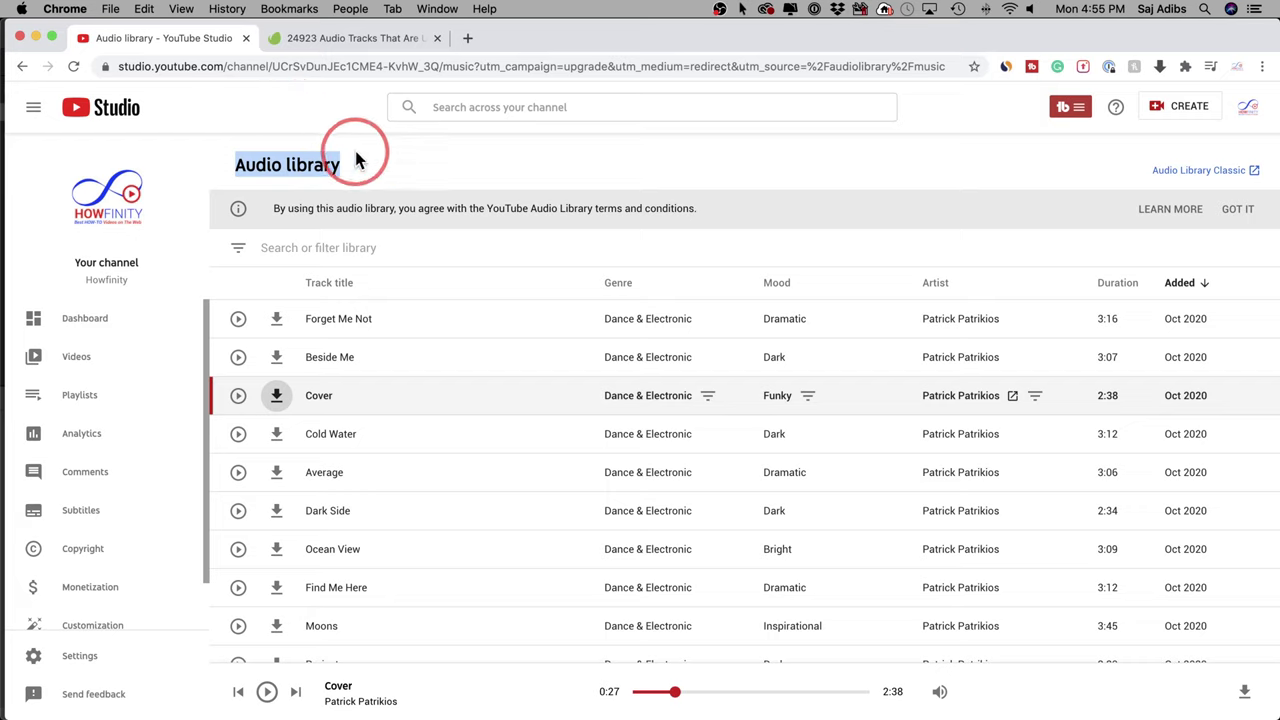
{"action": "left_click", "coordinate": [356, 158]}
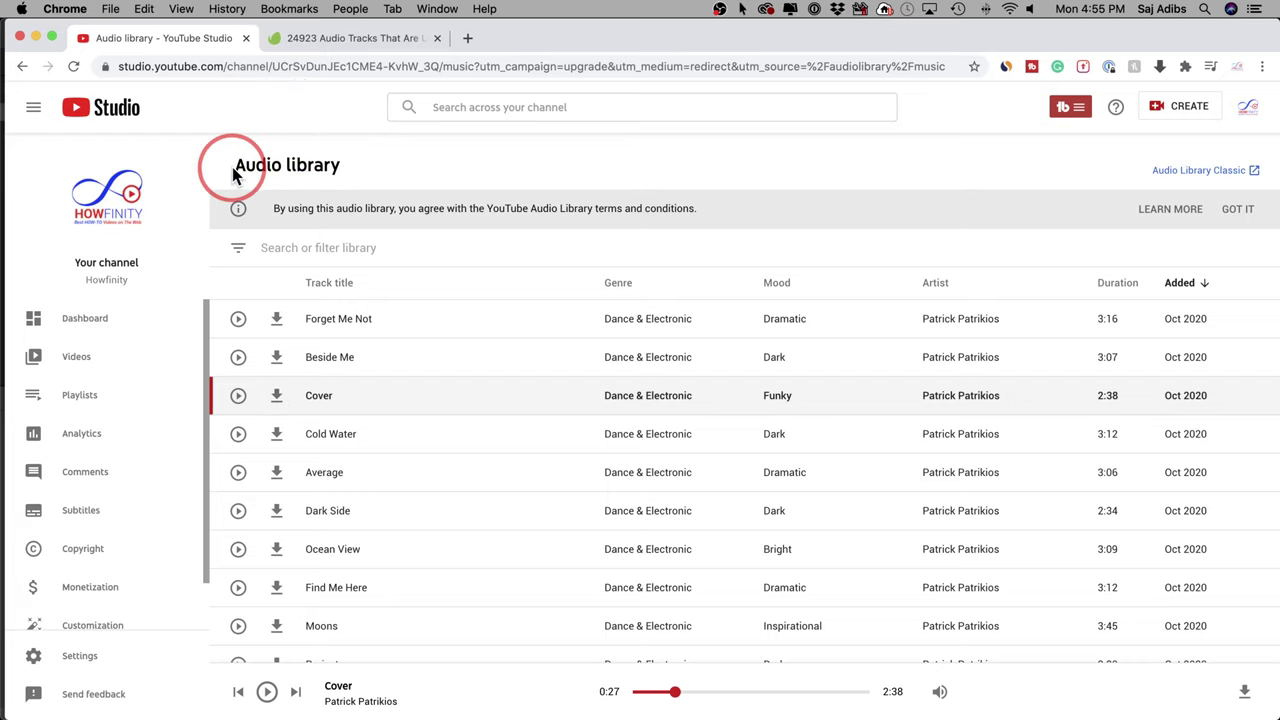
{"action": "left_click_drag", "start_coordinate": [233, 174], "coordinate": [350, 166]}
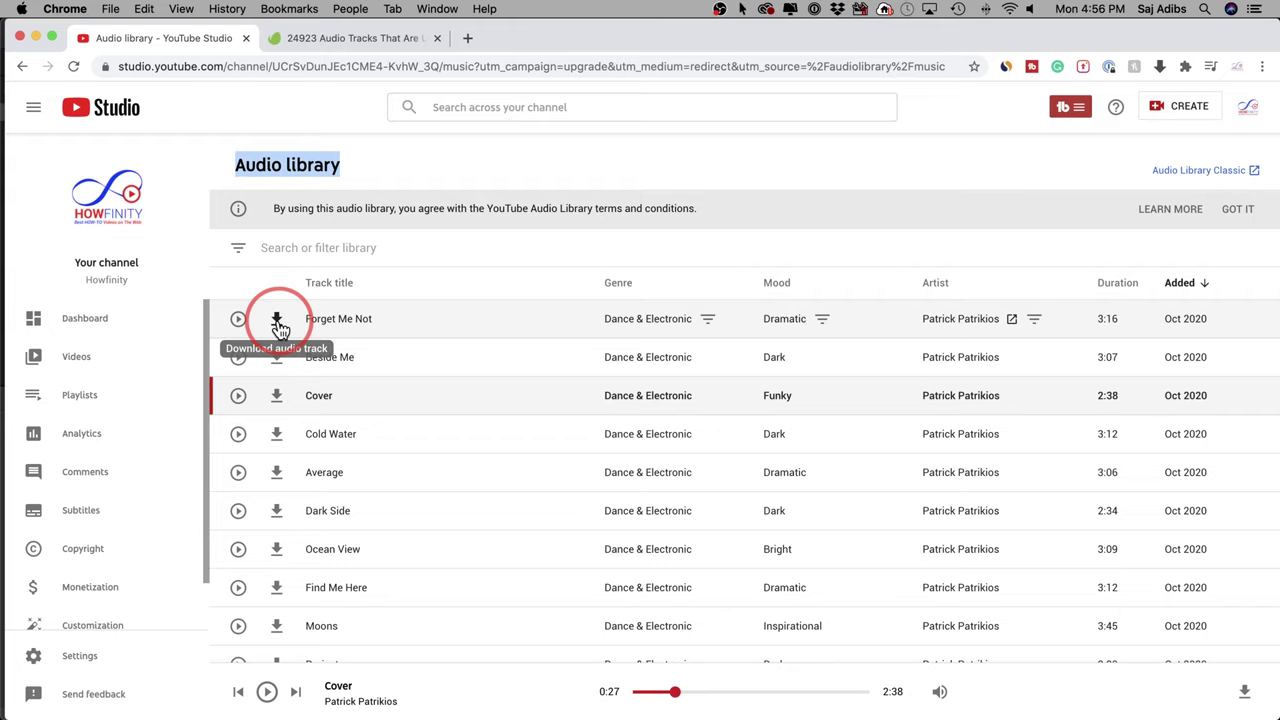
{"action": "left_click", "coordinate": [345, 38]}
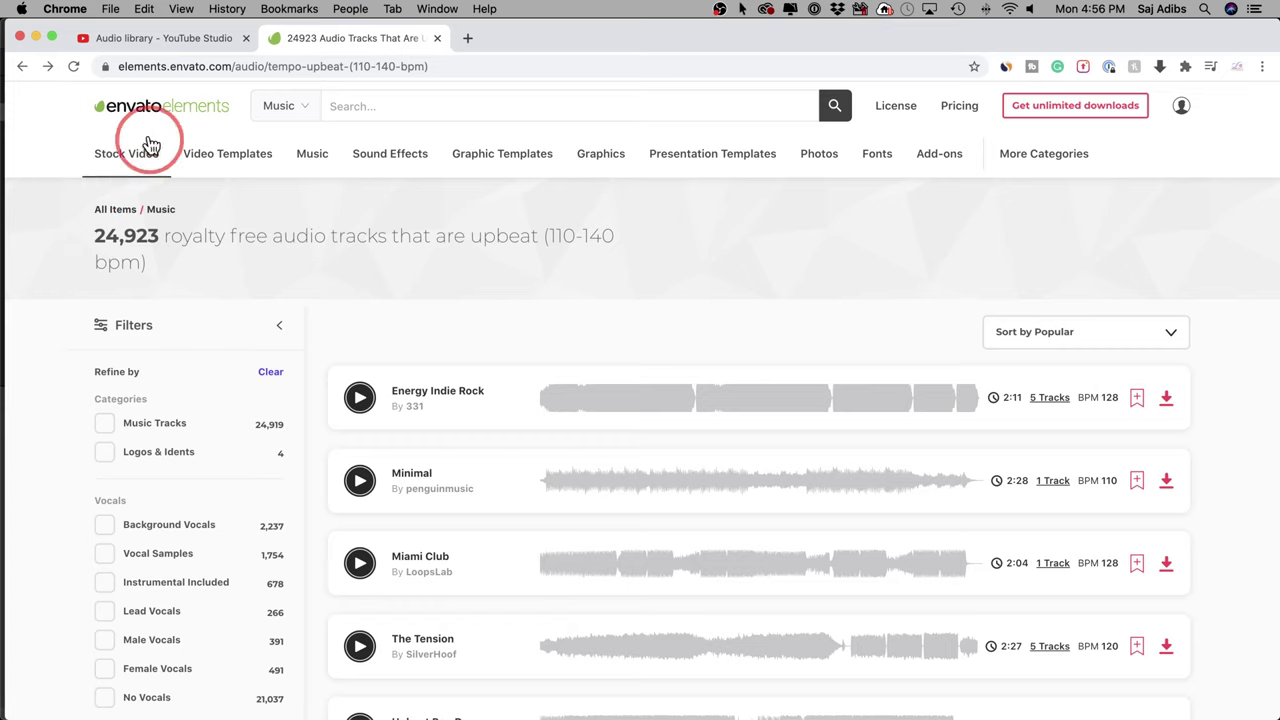
Step: Browse the 110–140 BPM Envato tracks such as Upbeat Pop Dance, then return to iMovie
{"action": "mouse_move", "coordinate": [313, 168]}
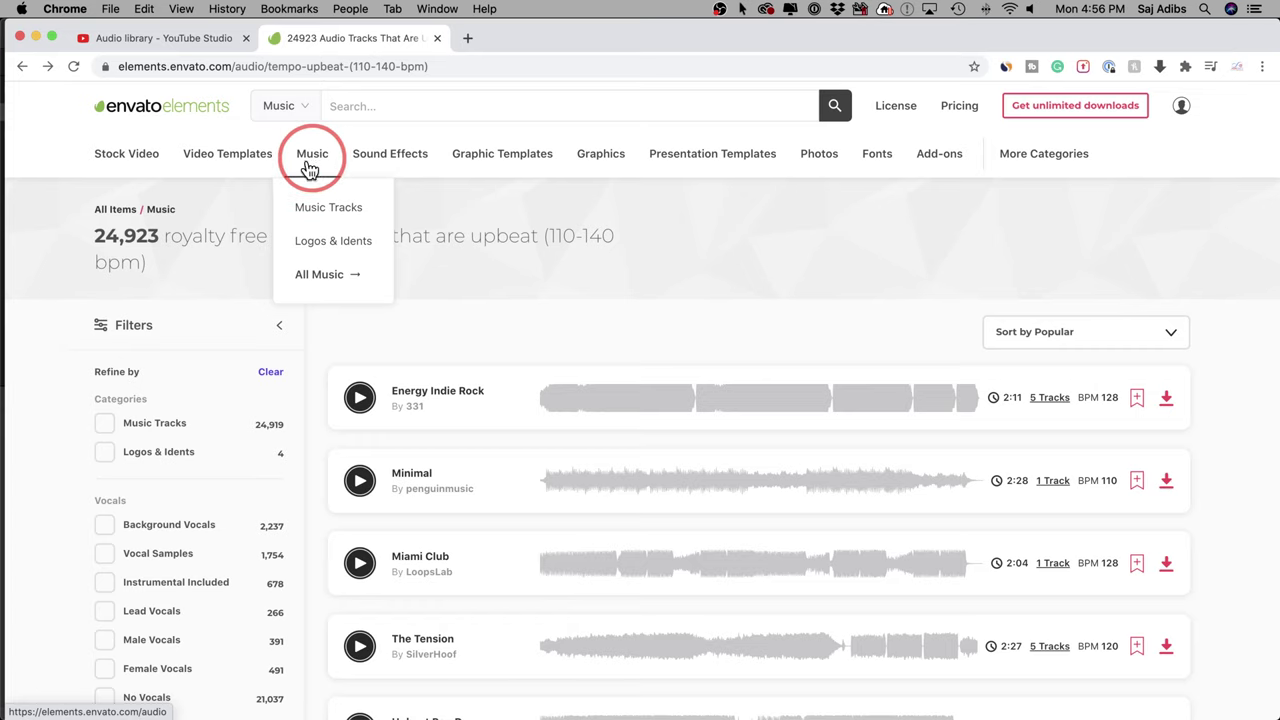
{"action": "scroll", "coordinate": [66, 381], "scroll_direction": "down", "scroll_amount": 5}
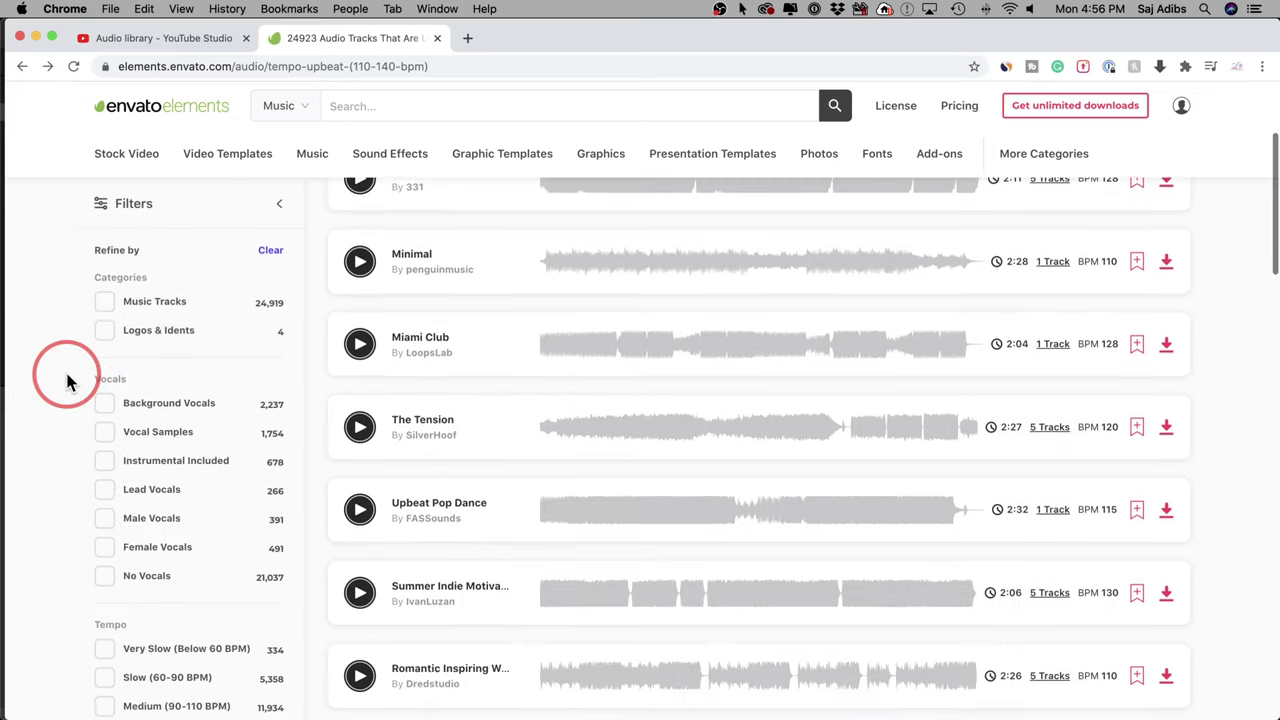
{"action": "scroll", "coordinate": [255, 480], "scroll_direction": "down", "scroll_amount": 3}
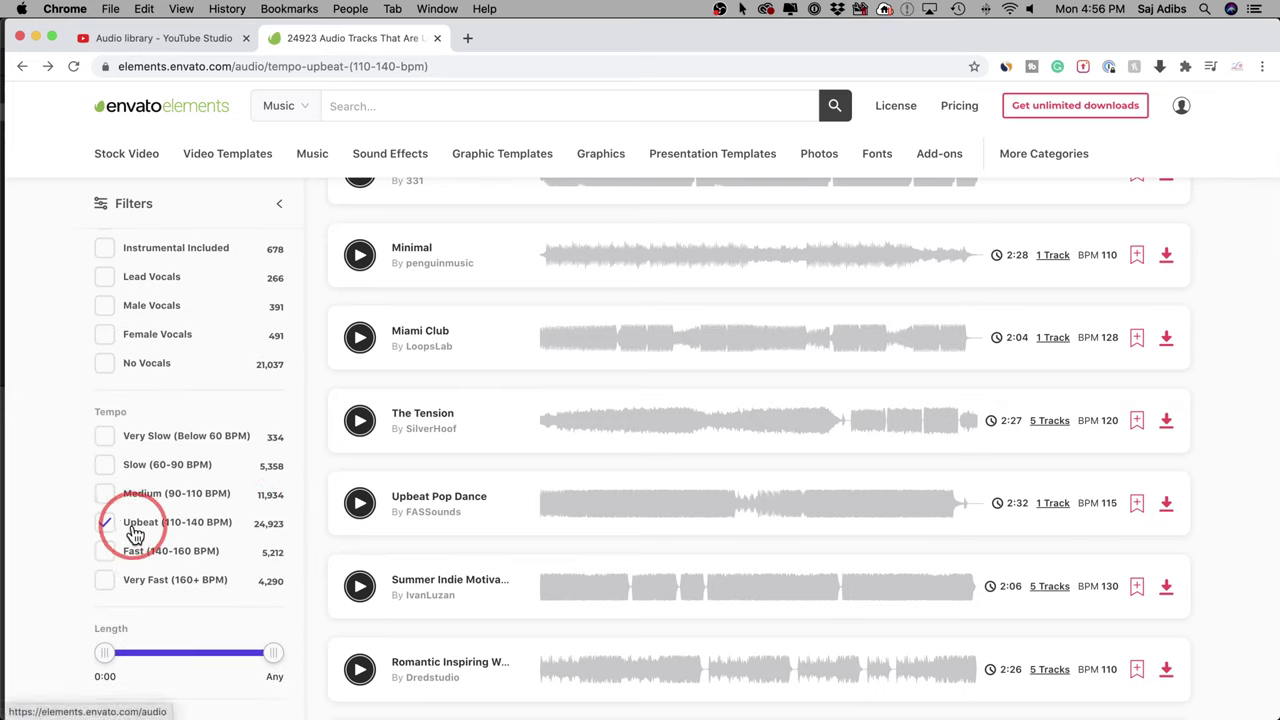
{"action": "scroll", "coordinate": [120, 495], "scroll_direction": "up", "scroll_amount": 3}
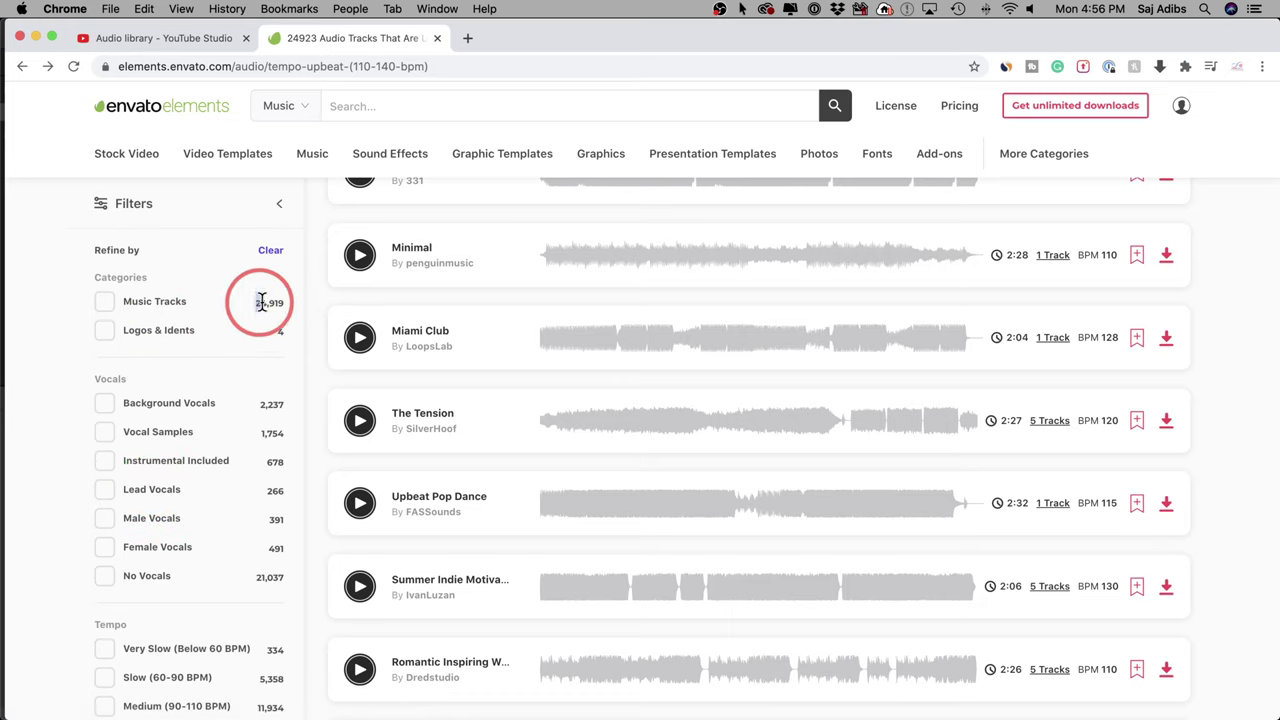
{"action": "scroll", "coordinate": [200, 477], "scroll_direction": "down", "scroll_amount": 3}
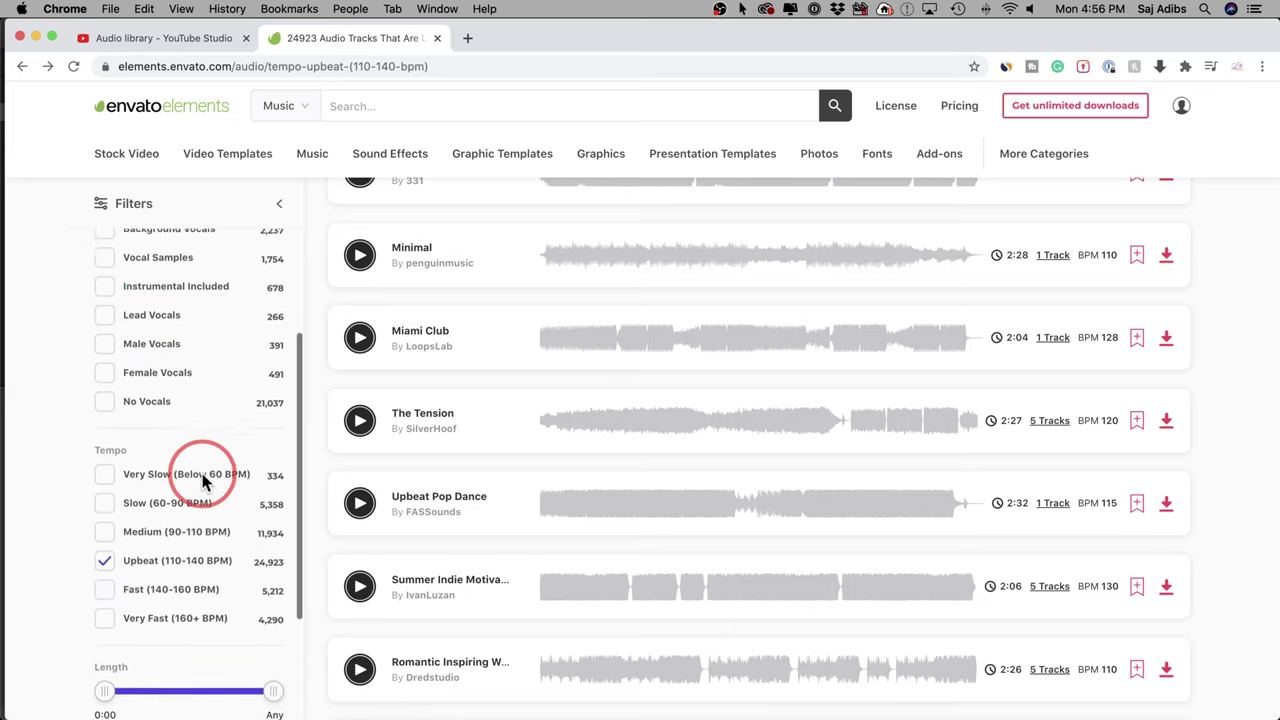
{"action": "scroll", "coordinate": [200, 477], "scroll_direction": "up", "scroll_amount": 1}
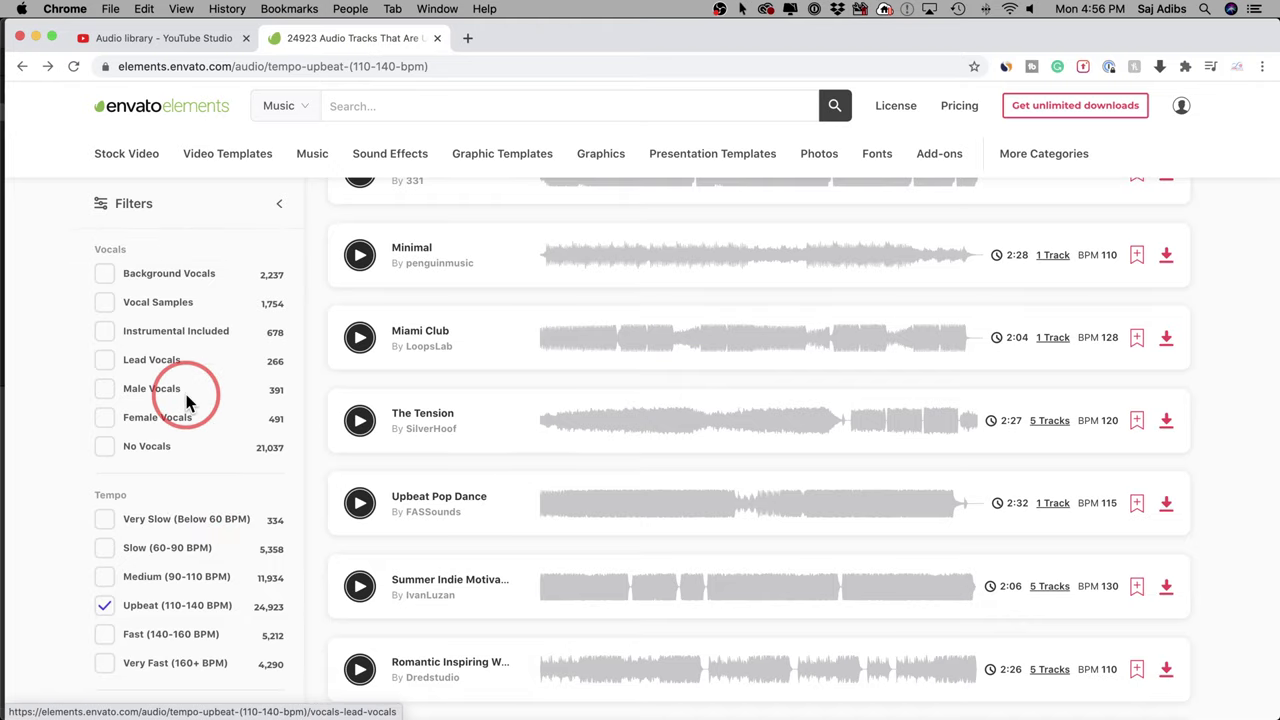
{"action": "scroll", "coordinate": [175, 455], "scroll_direction": "down", "scroll_amount": 3}
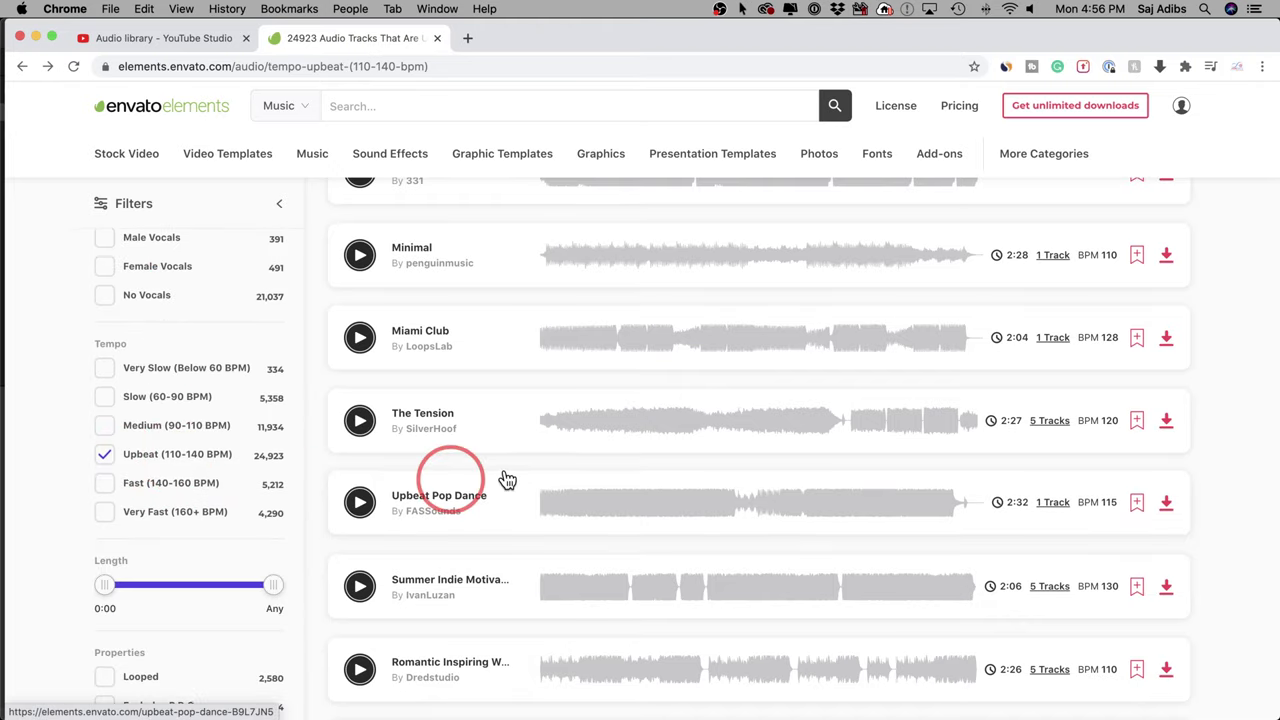
{"action": "scroll", "coordinate": [556, 468], "scroll_direction": "up", "scroll_amount": 3}
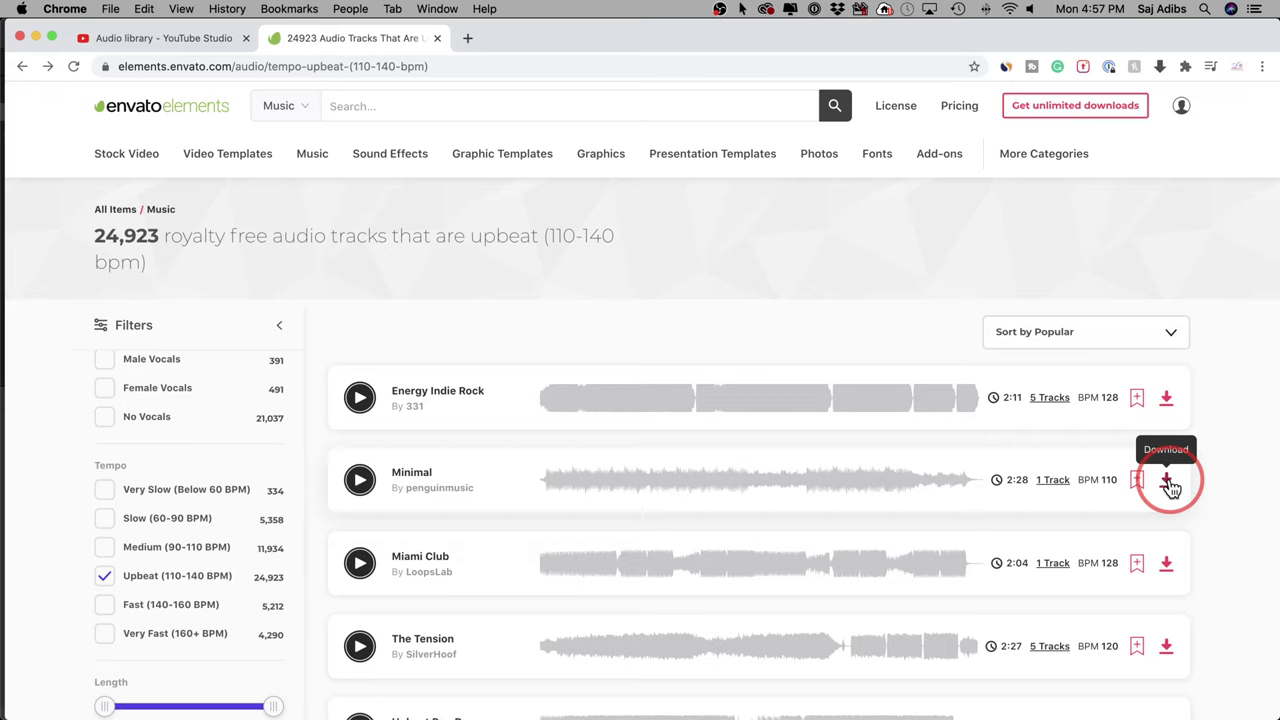
{"action": "key", "text": "super+Tab"}
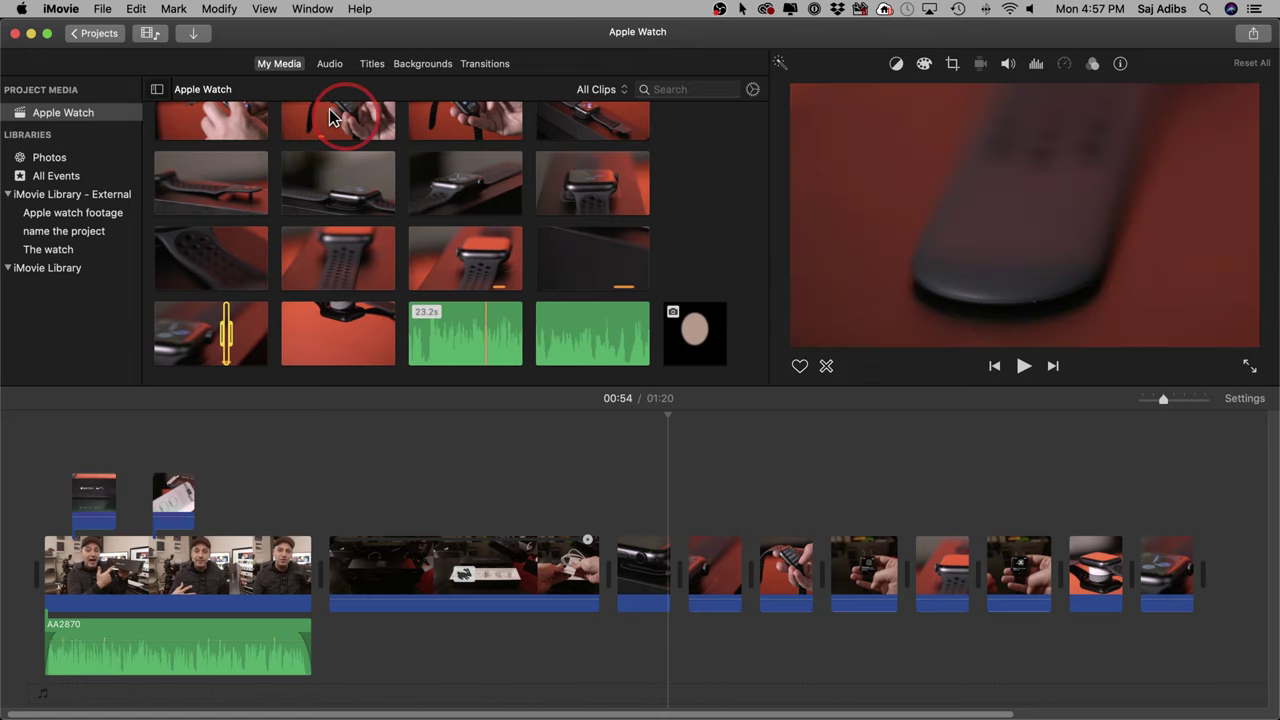
Step: Import Pop Dance.wav from the Pop Dance folder into the Apple Watch project media
{"action": "left_click", "coordinate": [194, 38]}
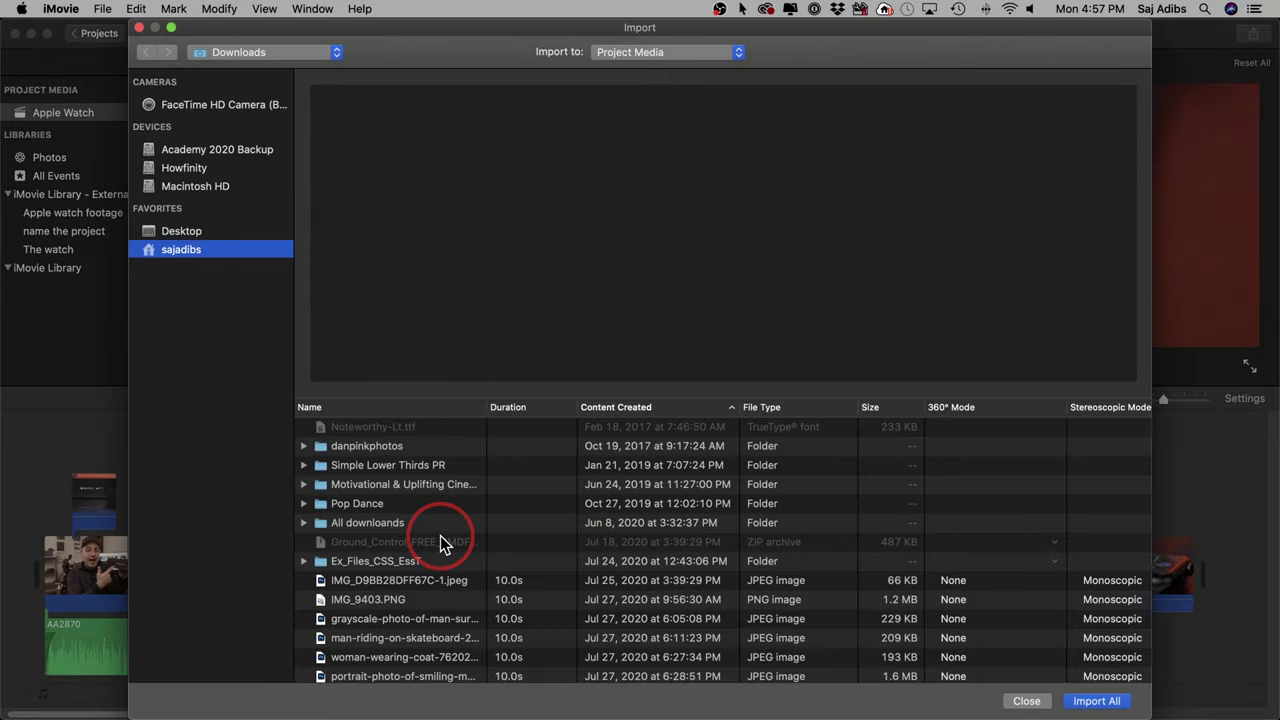
{"action": "left_click", "coordinate": [303, 503]}
{"action": "left_click", "coordinate": [338, 521]}
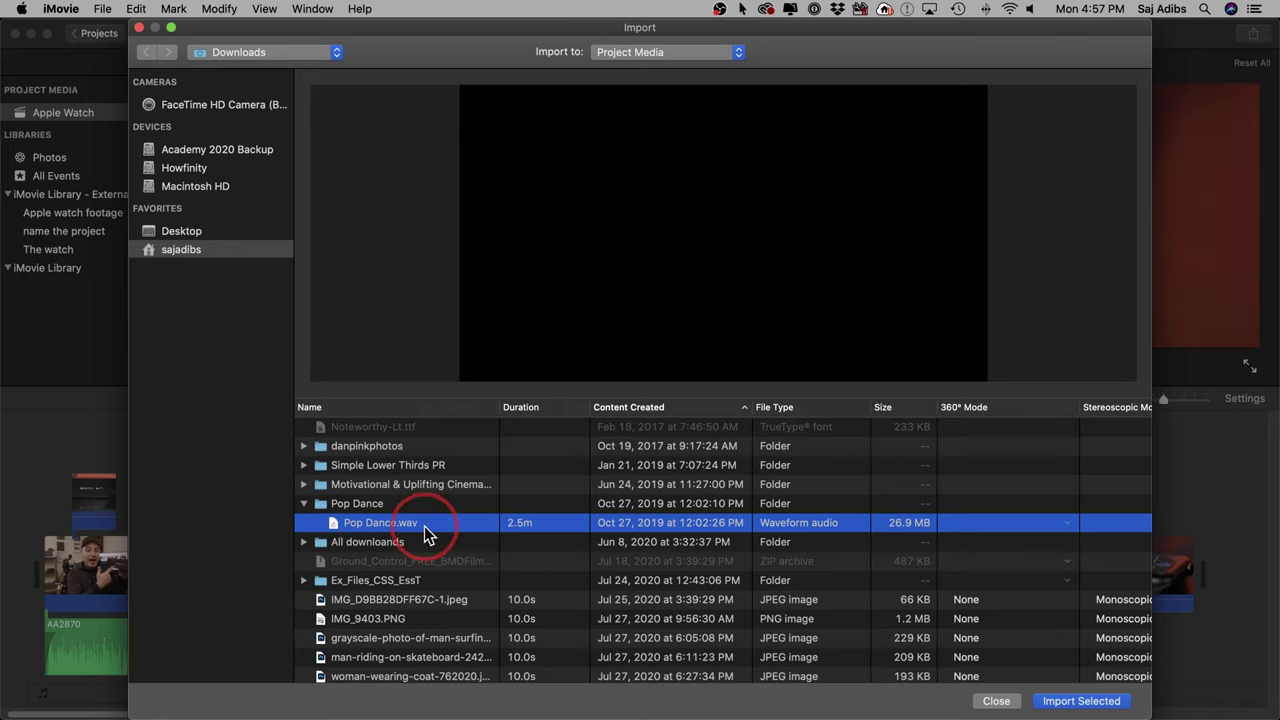
{"action": "left_click", "coordinate": [1080, 701]}
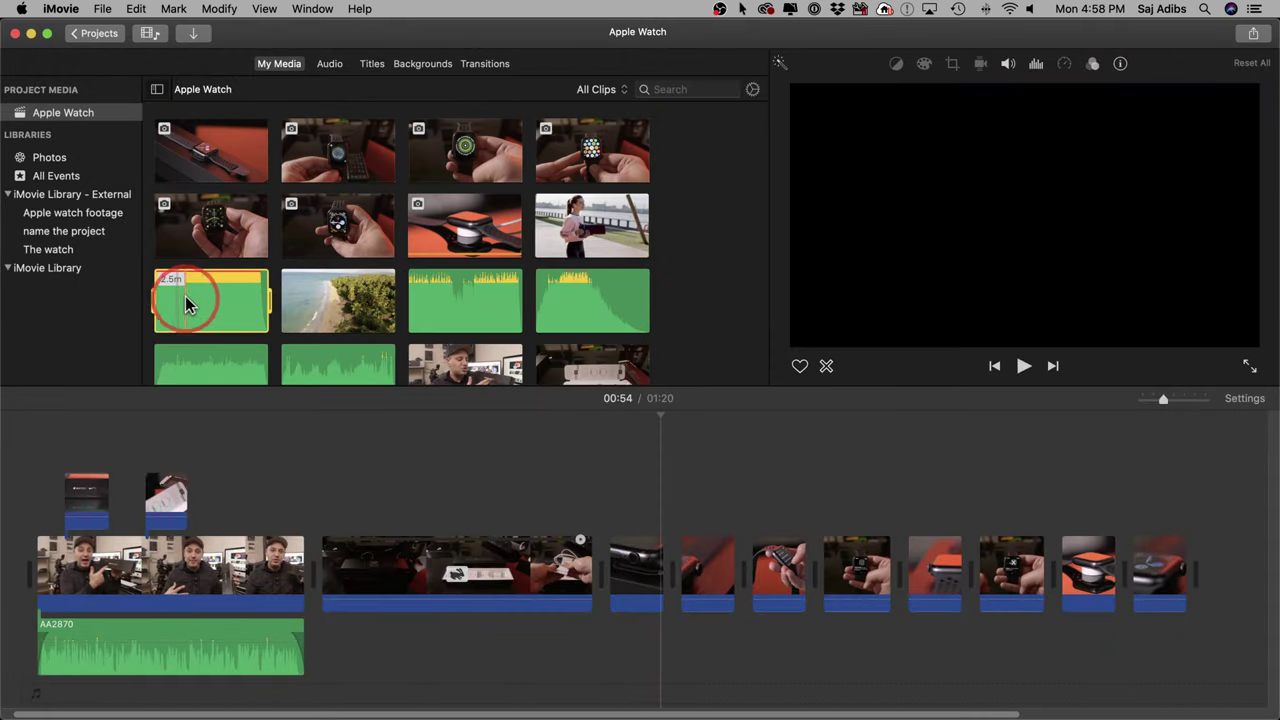
{"action": "scroll", "coordinate": [196, 262], "scroll_direction": "down", "scroll_amount": 1}
{"action": "scroll", "coordinate": [197, 260], "scroll_direction": "up", "scroll_amount": 1}
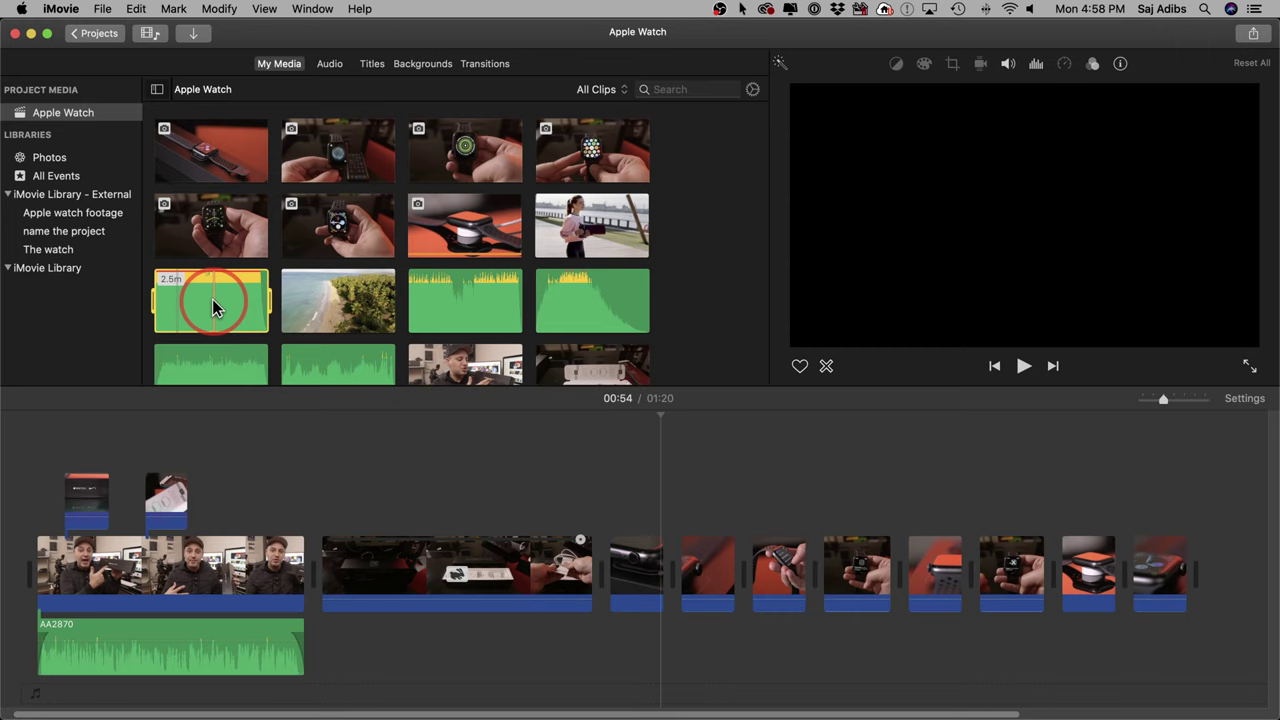
{"action": "left_click", "coordinate": [327, 70]}
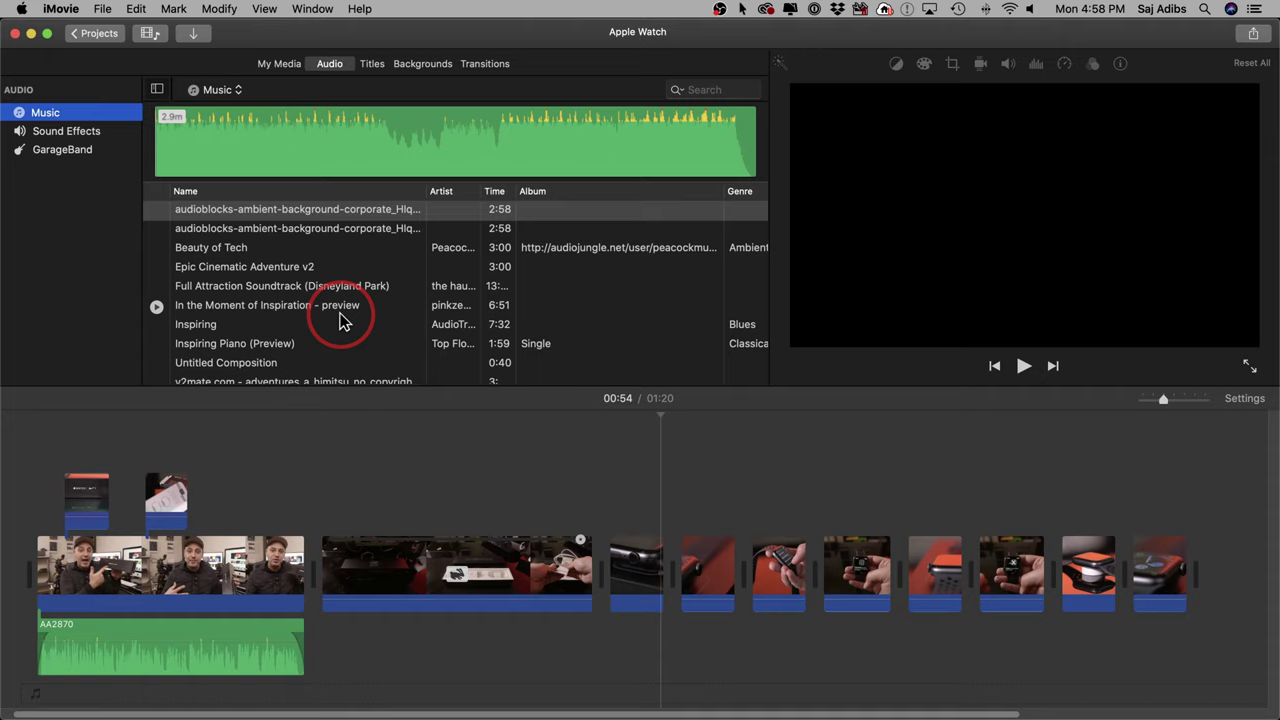
{"action": "left_click", "coordinate": [280, 66]}
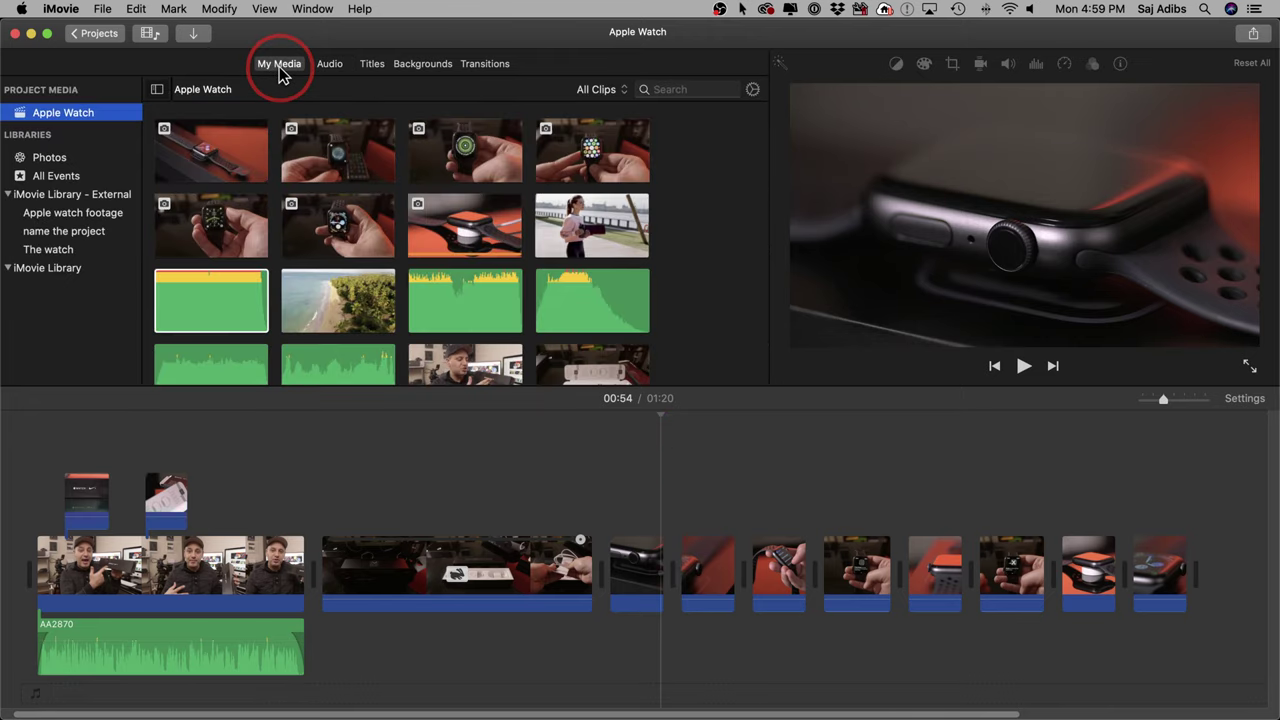
Step: Add the Pop Dance clip to the timeline starting at the project's beginning
{"action": "left_click", "coordinate": [212, 310]}
{"action": "left_click_drag", "start_coordinate": [212, 309], "coordinate": [166, 666]}
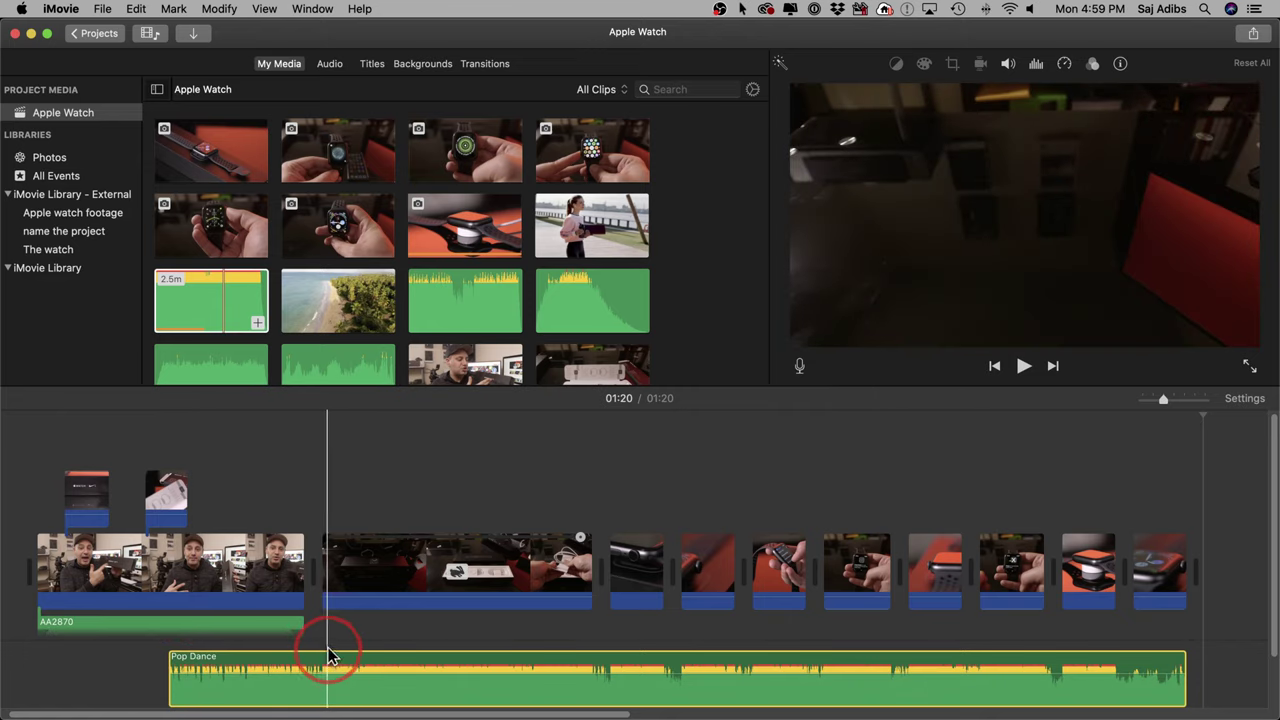
{"action": "left_click_drag", "start_coordinate": [334, 657], "coordinate": [265, 657]}
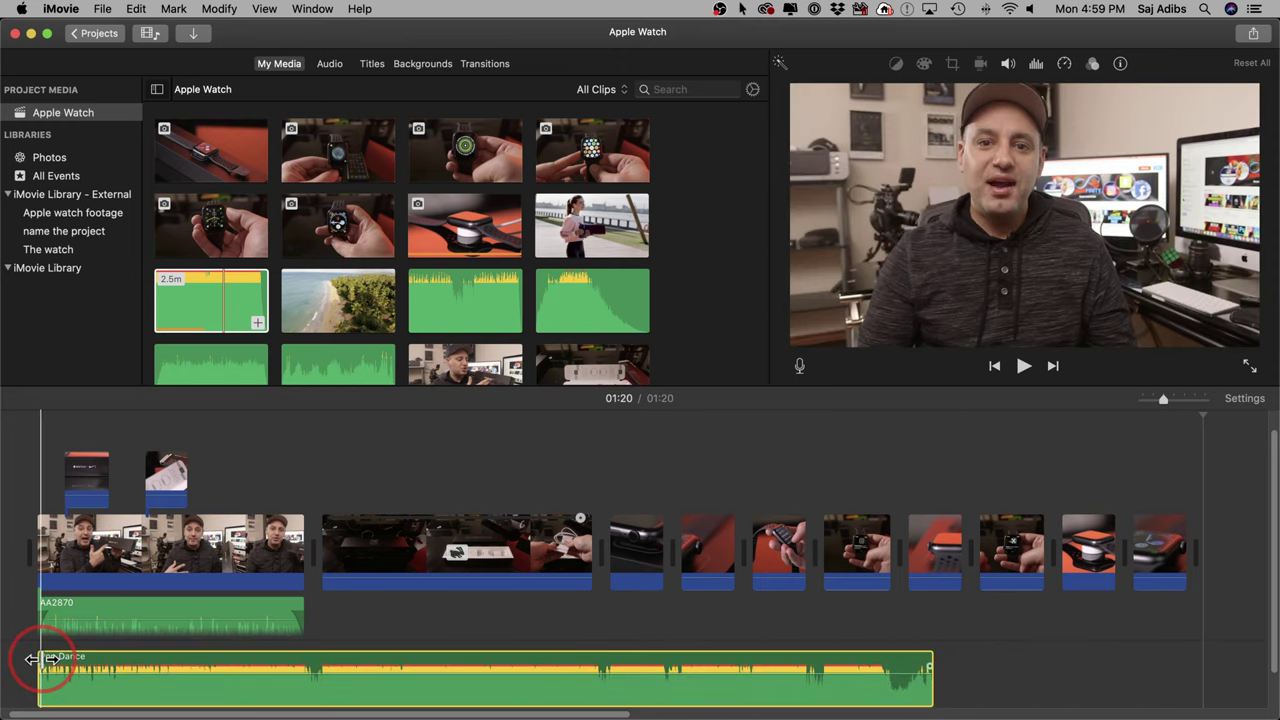
Step: Lengthen the Pop Dance clip so it ends exactly at the project's 01:20 end
{"action": "left_click", "coordinate": [868, 668]}
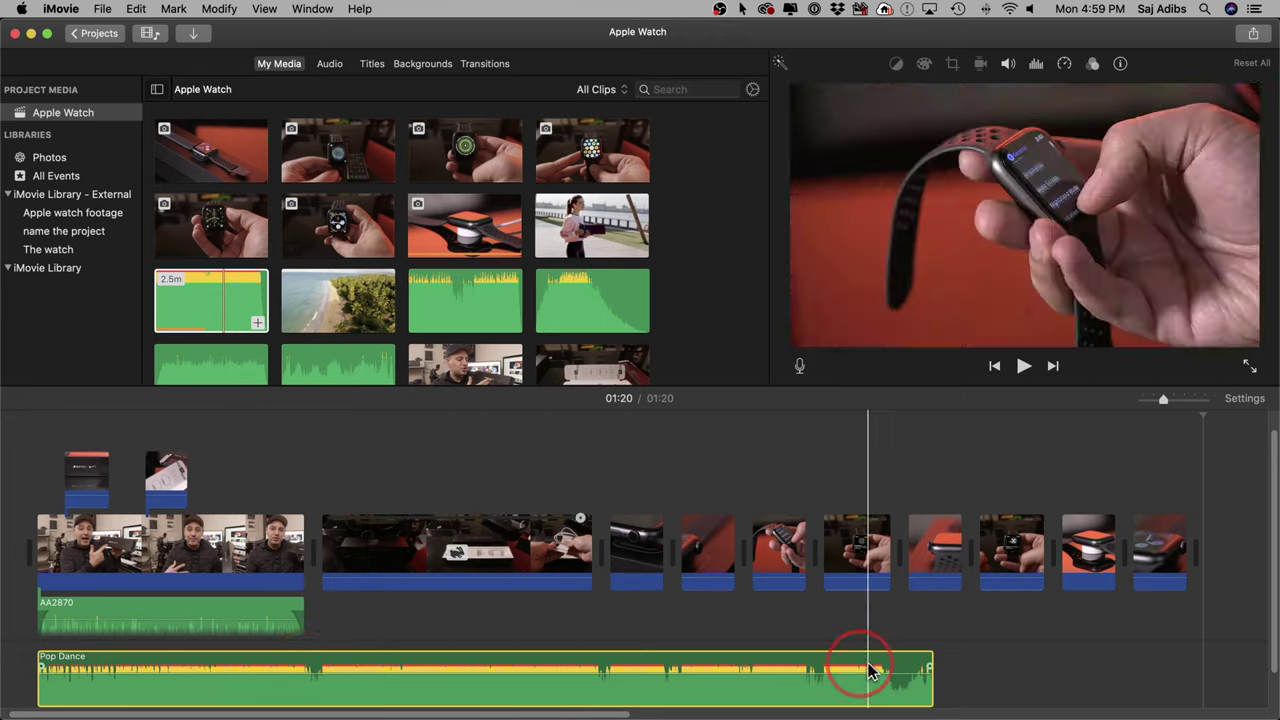
{"action": "left_click_drag", "start_coordinate": [934, 668], "coordinate": [1214, 667]}
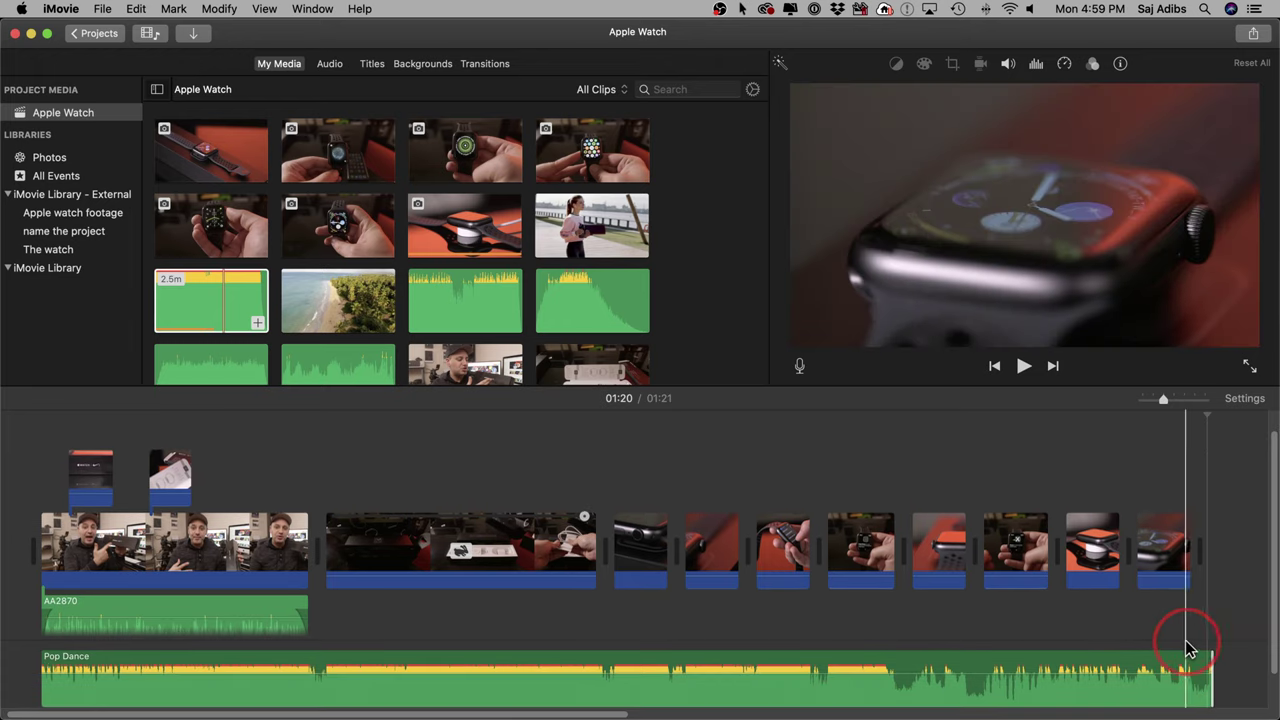
{"action": "left_click_drag", "start_coordinate": [1215, 668], "coordinate": [1204, 662]}
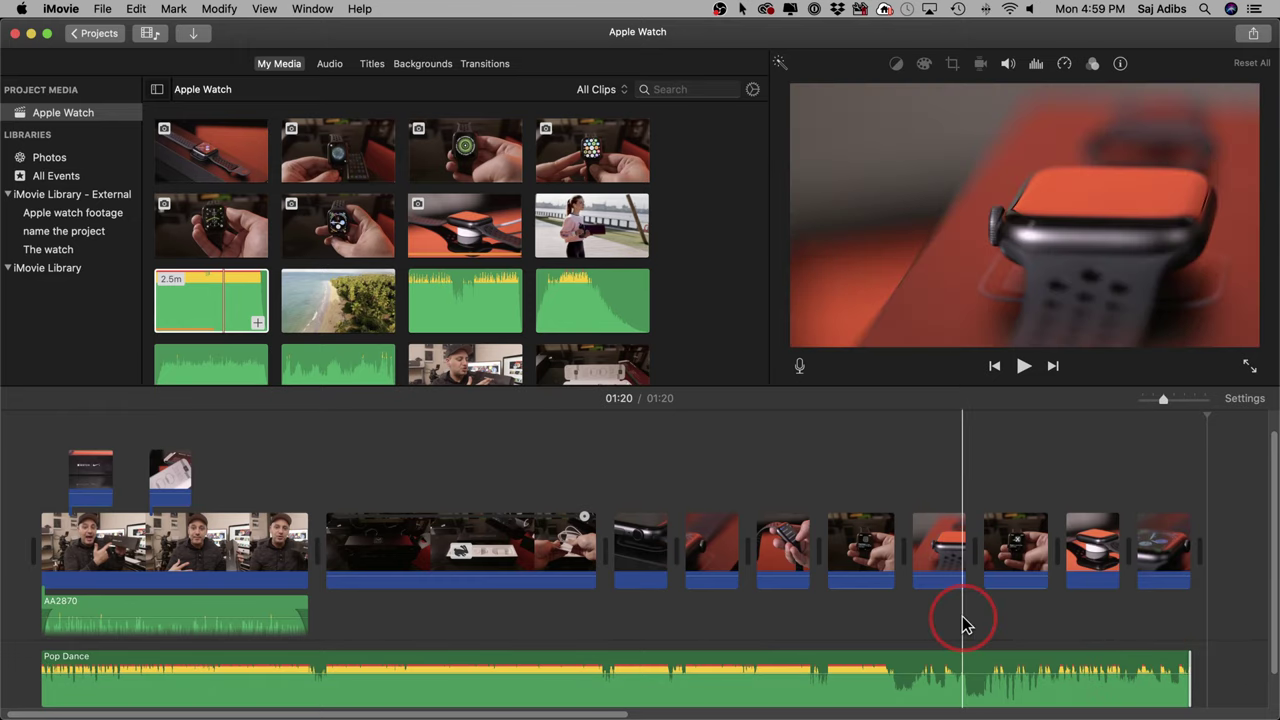
{"action": "scroll", "coordinate": [965, 625], "scroll_direction": "right", "scroll_amount": 3}
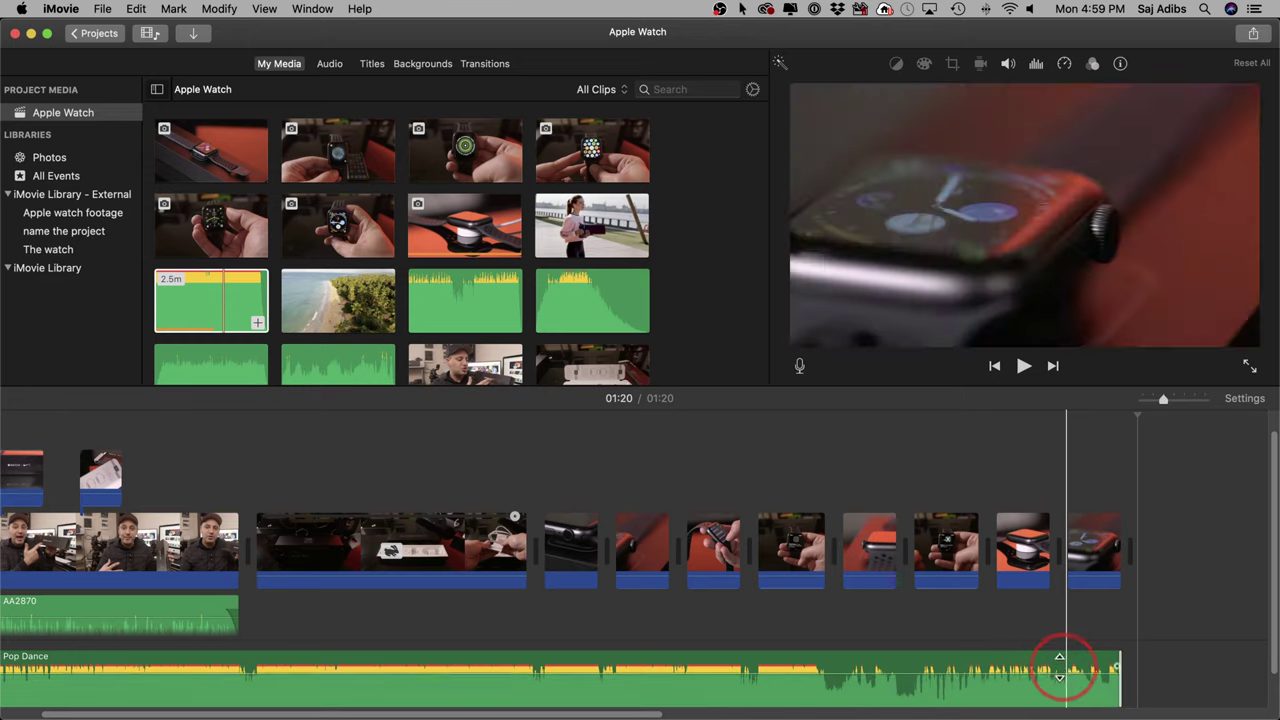
{"action": "left_click_drag", "start_coordinate": [1119, 667], "coordinate": [1138, 663]}
{"action": "scroll", "coordinate": [826, 654], "scroll_direction": "left", "scroll_amount": 4}
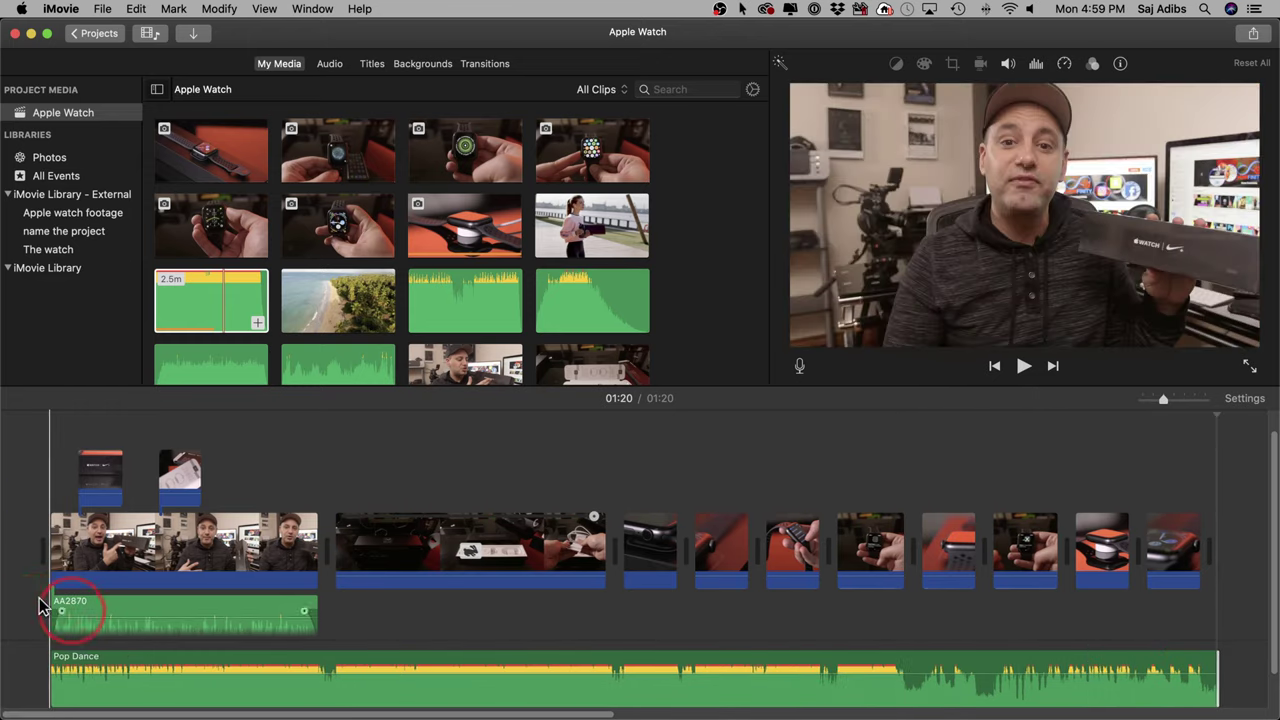
Step: Play back from the end of the speech clip to hear the music
{"action": "left_click", "coordinate": [75, 603]}
{"action": "left_click", "coordinate": [333, 610]}
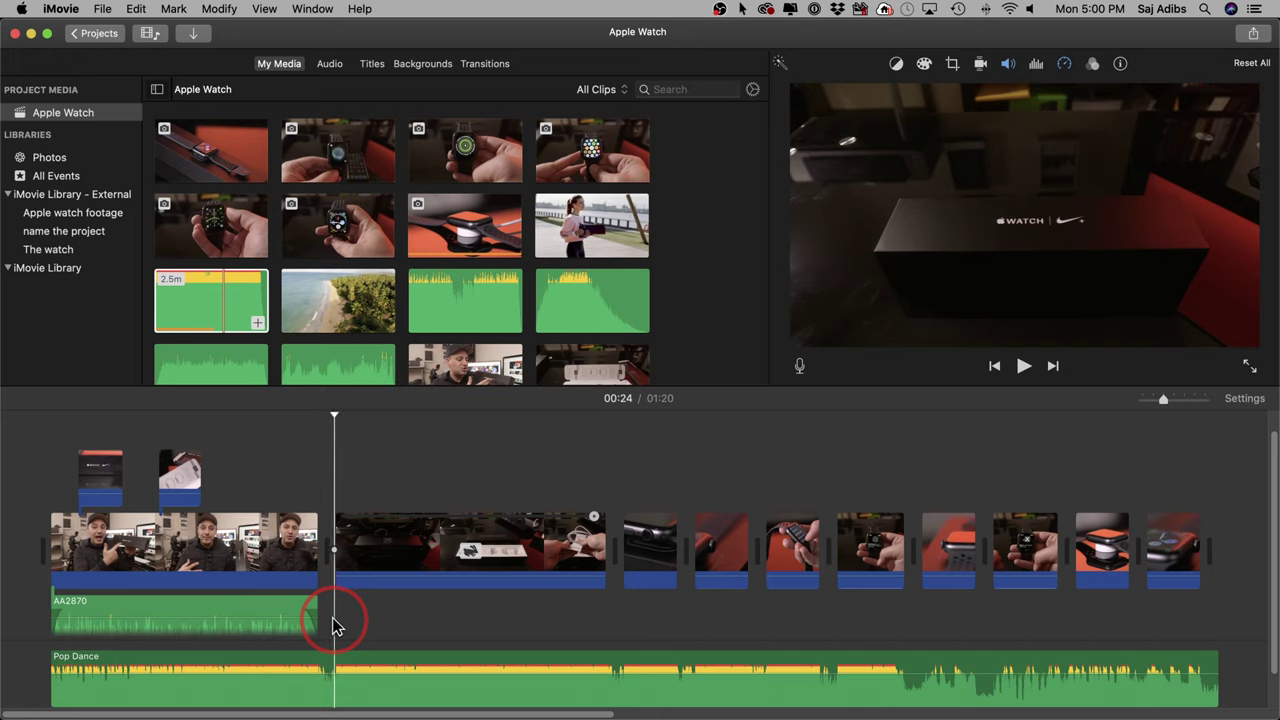
{"action": "key", "text": "space"}
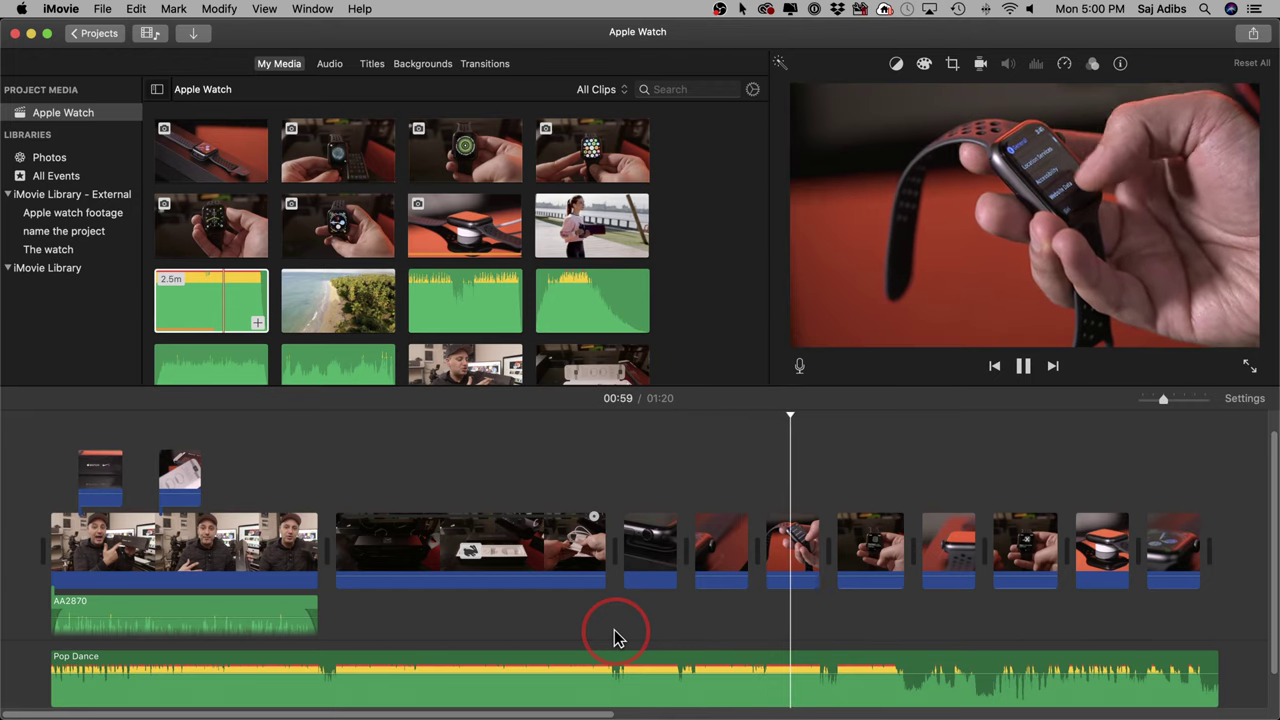
{"action": "key", "text": "space"}
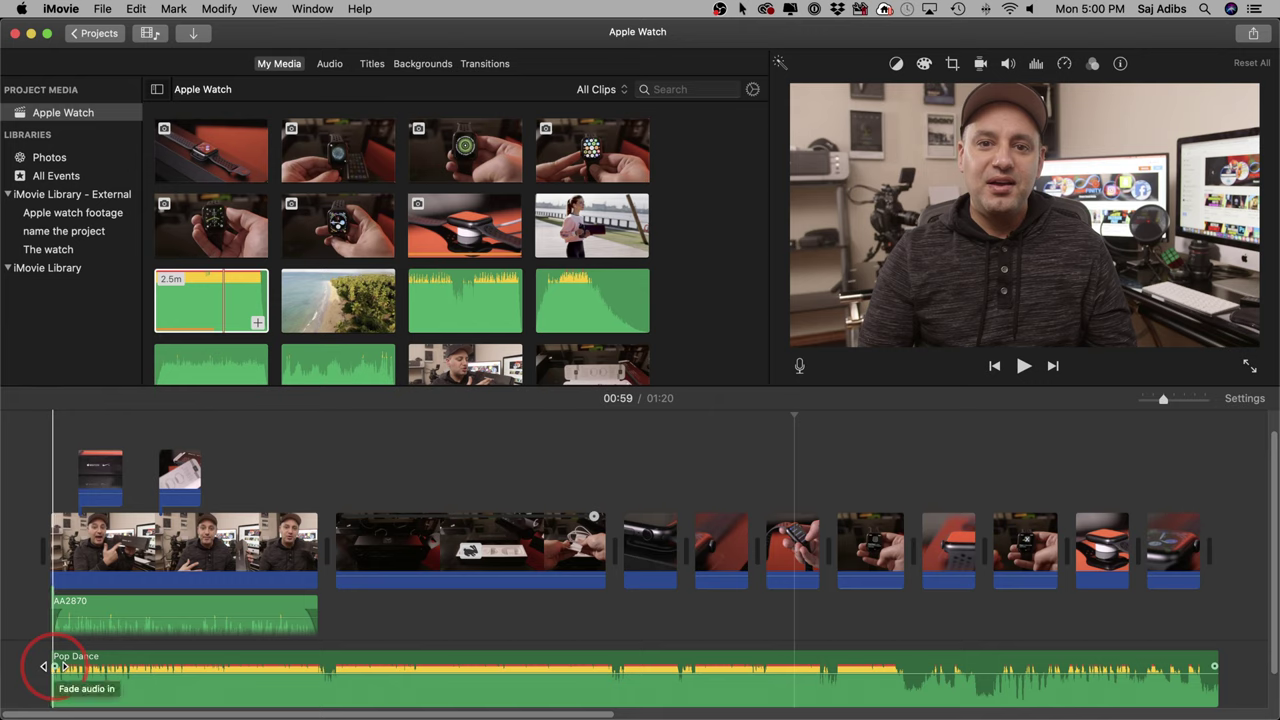
Step: Add a fade-in at Pop Dance's start and a fade-out at its end, then preview from the beginning
{"action": "mouse_move", "coordinate": [63, 666]}
{"action": "left_mouse_down"}
{"action": "mouse_move", "coordinate": [100, 666]}
{"action": "mouse_move", "coordinate": [80, 666]}
{"action": "left_mouse_up"}
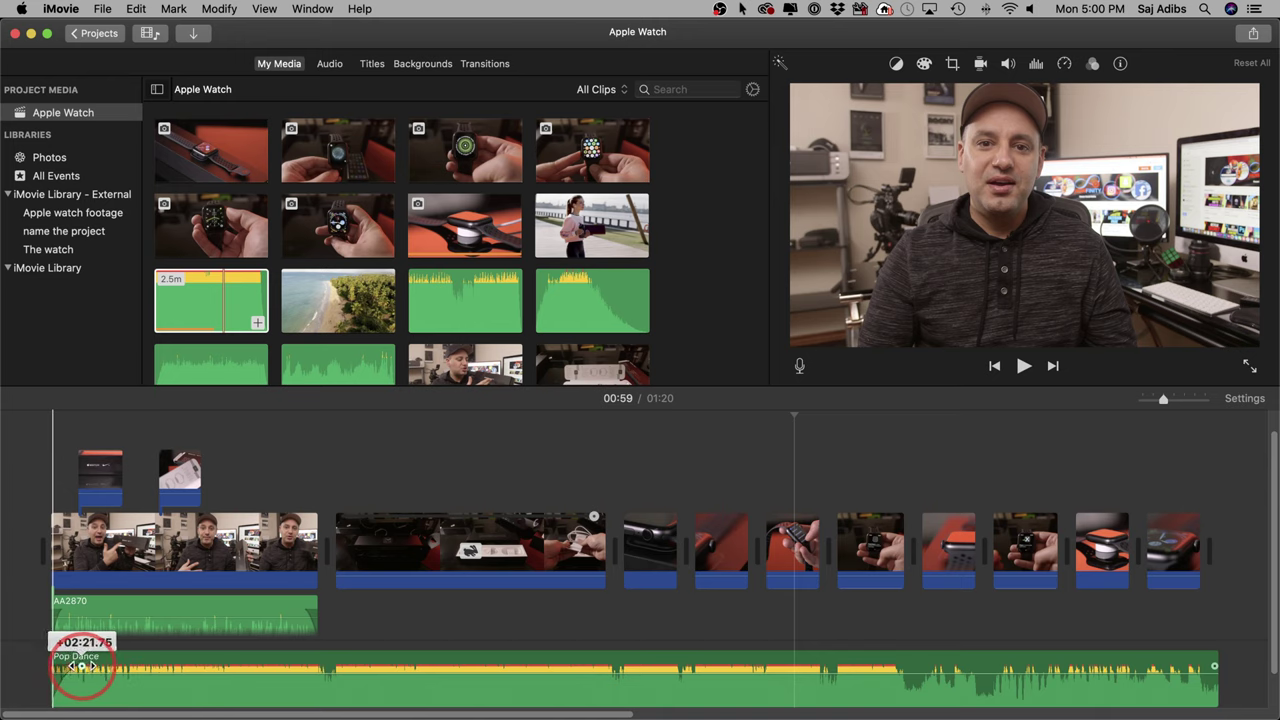
{"action": "left_click_drag", "start_coordinate": [83, 666], "coordinate": [84, 666]}
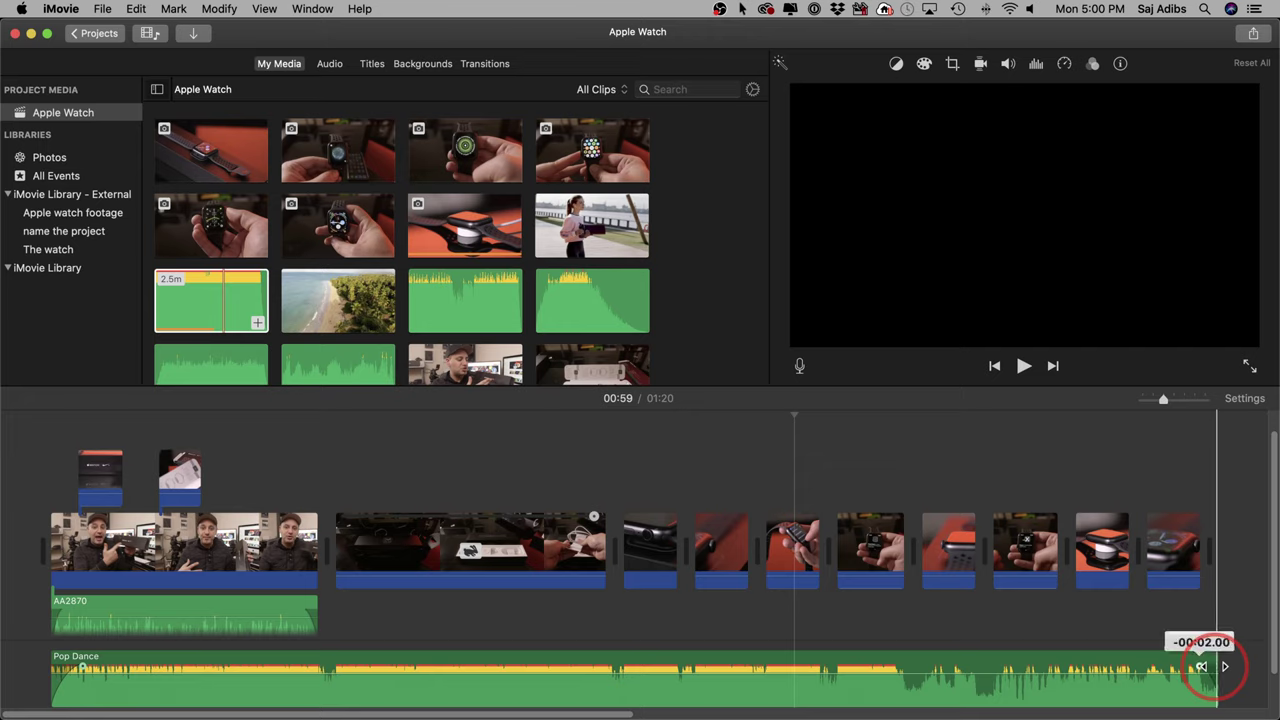
{"action": "mouse_move", "coordinate": [1200, 666]}
{"action": "left_mouse_down"}
{"action": "mouse_move", "coordinate": [1189, 666]}
{"action": "mouse_move", "coordinate": [1200, 666]}
{"action": "left_mouse_up"}
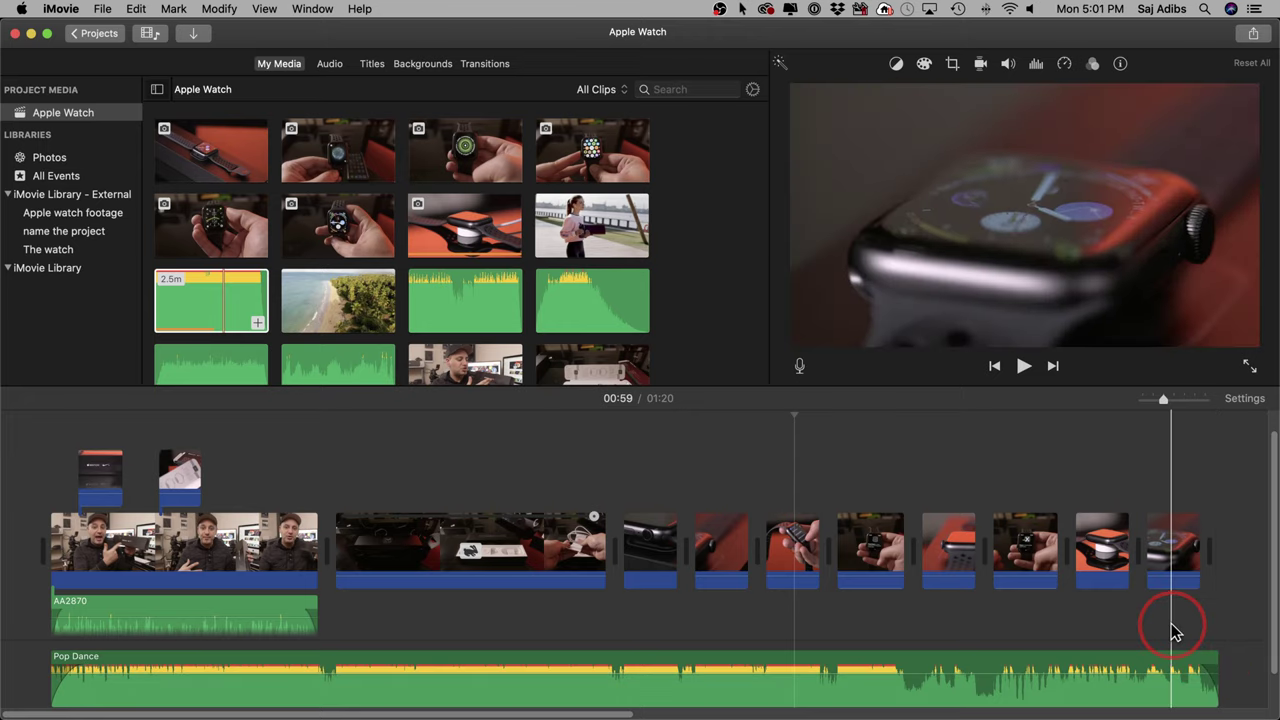
{"action": "left_click", "coordinate": [44, 632]}
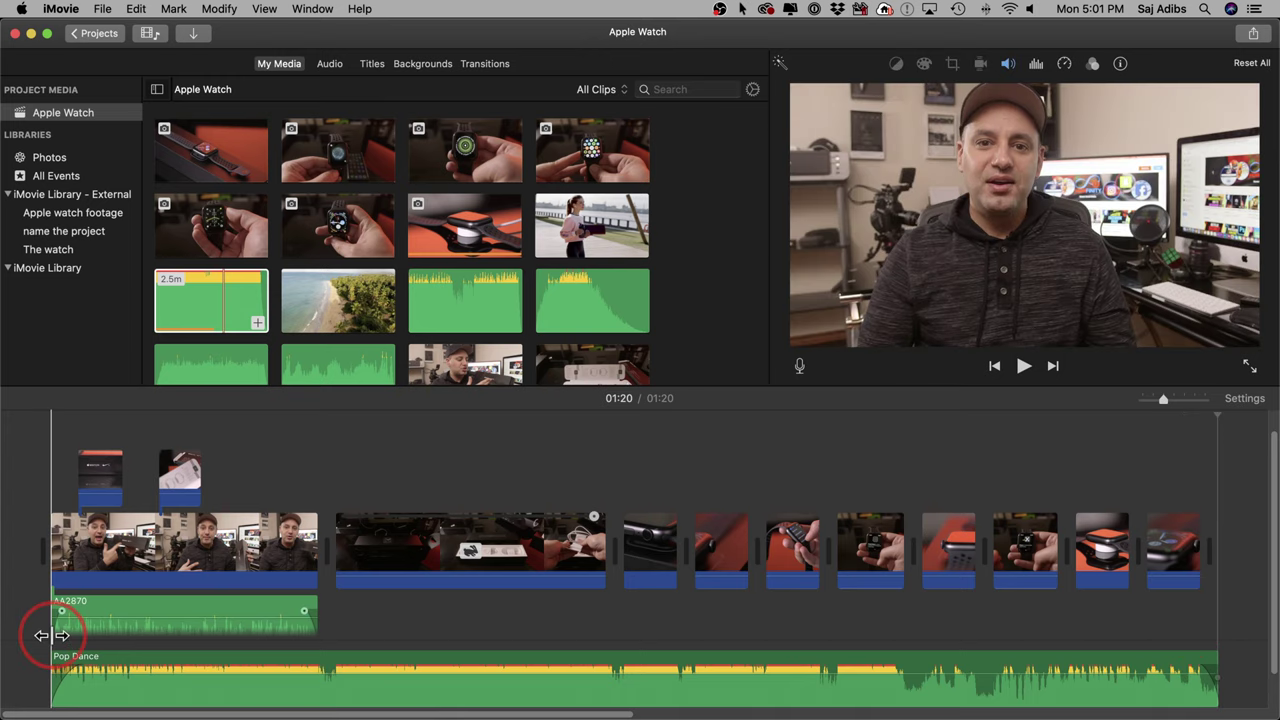
{"action": "key", "text": "space"}
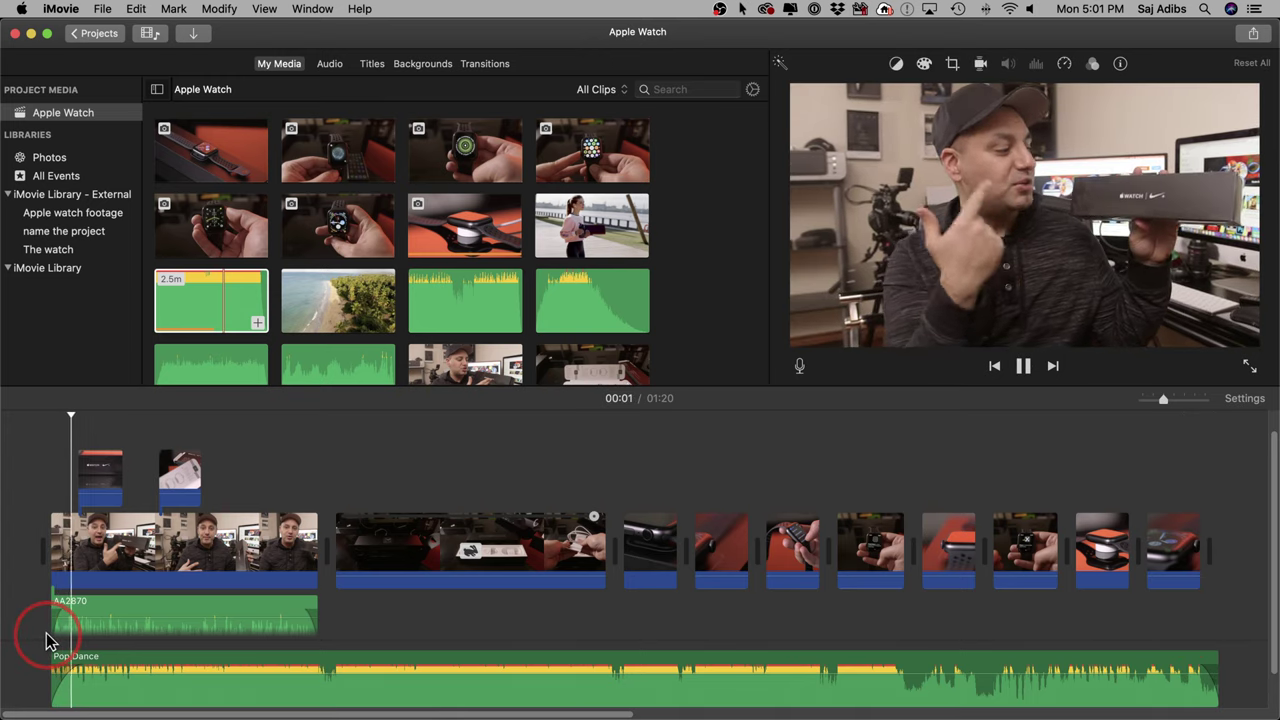
{"action": "key", "text": "space"}
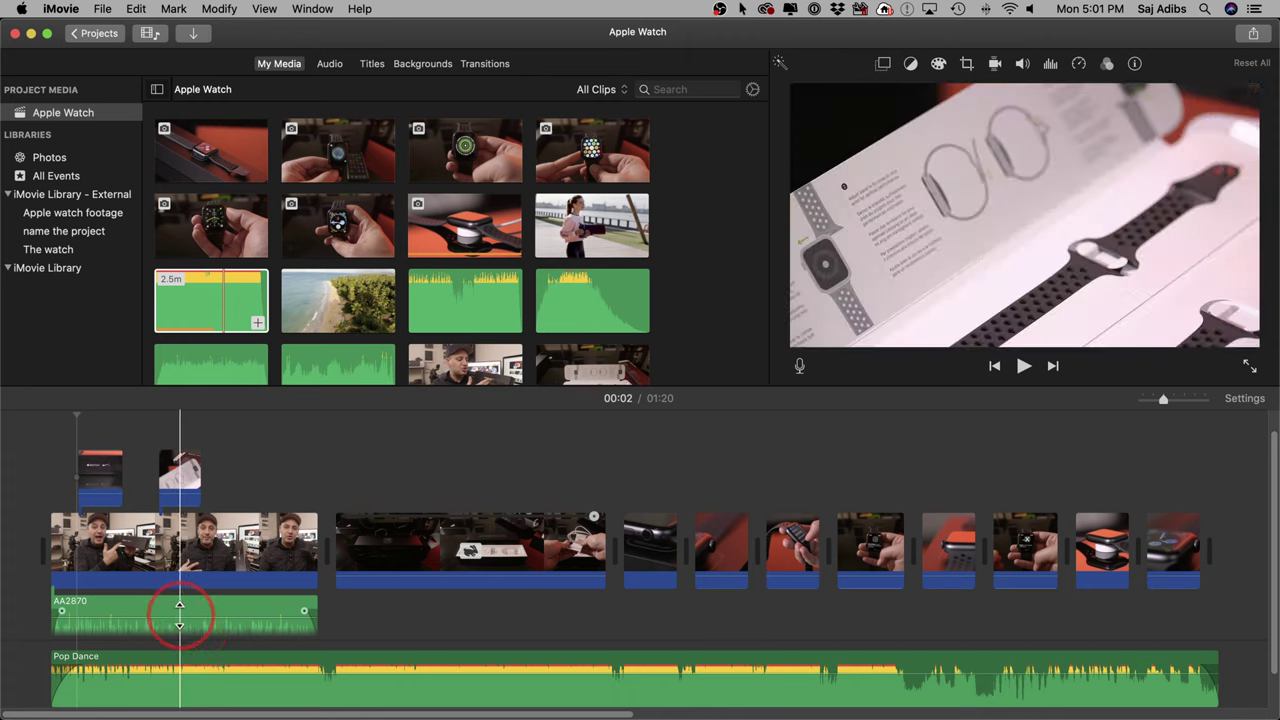
Step: Lower the Pop Dance clip's volume from 100% to 31%
{"action": "left_click", "coordinate": [150, 692]}
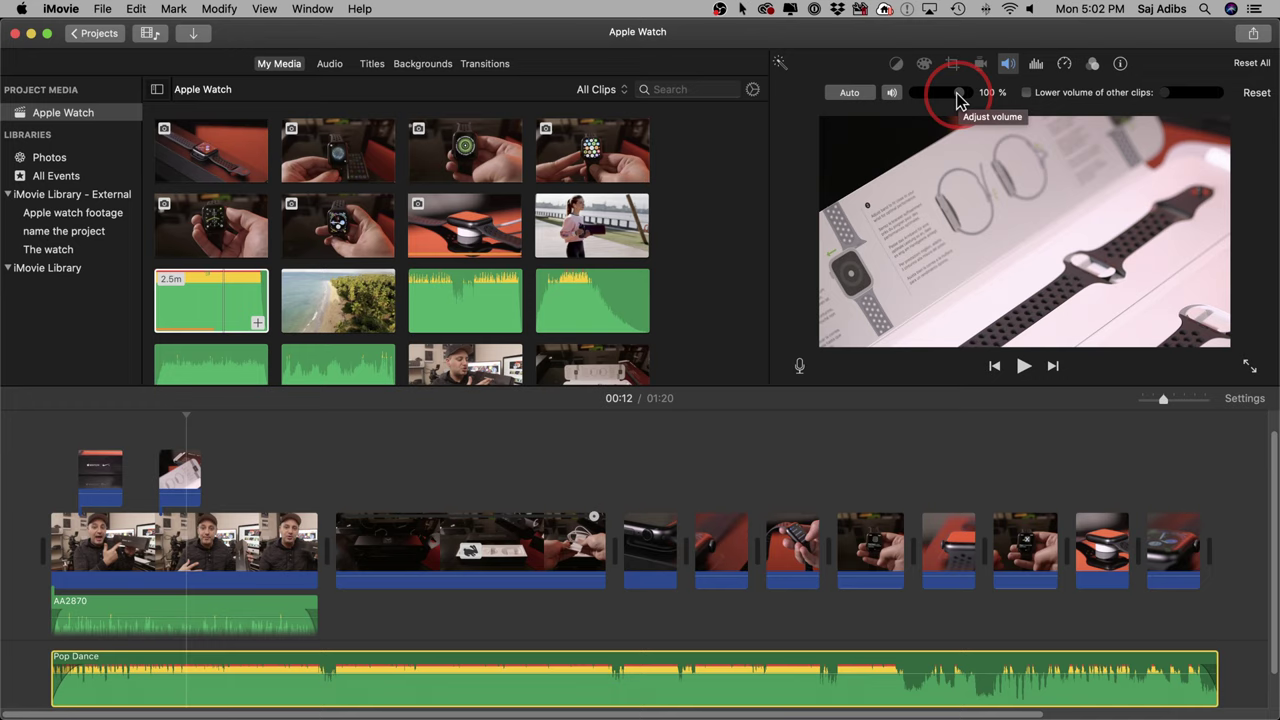
{"action": "left_click_drag", "start_coordinate": [980, 100], "coordinate": [930, 100]}
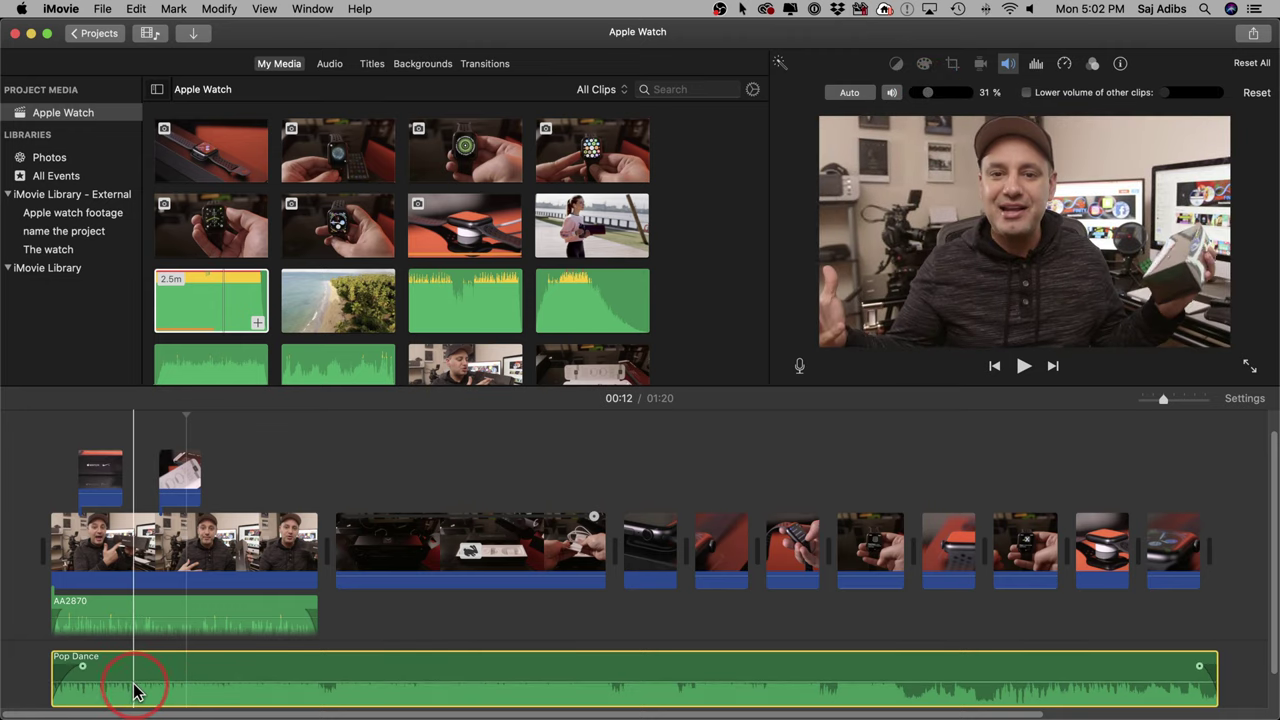
{"action": "left_click", "coordinate": [48, 675]}
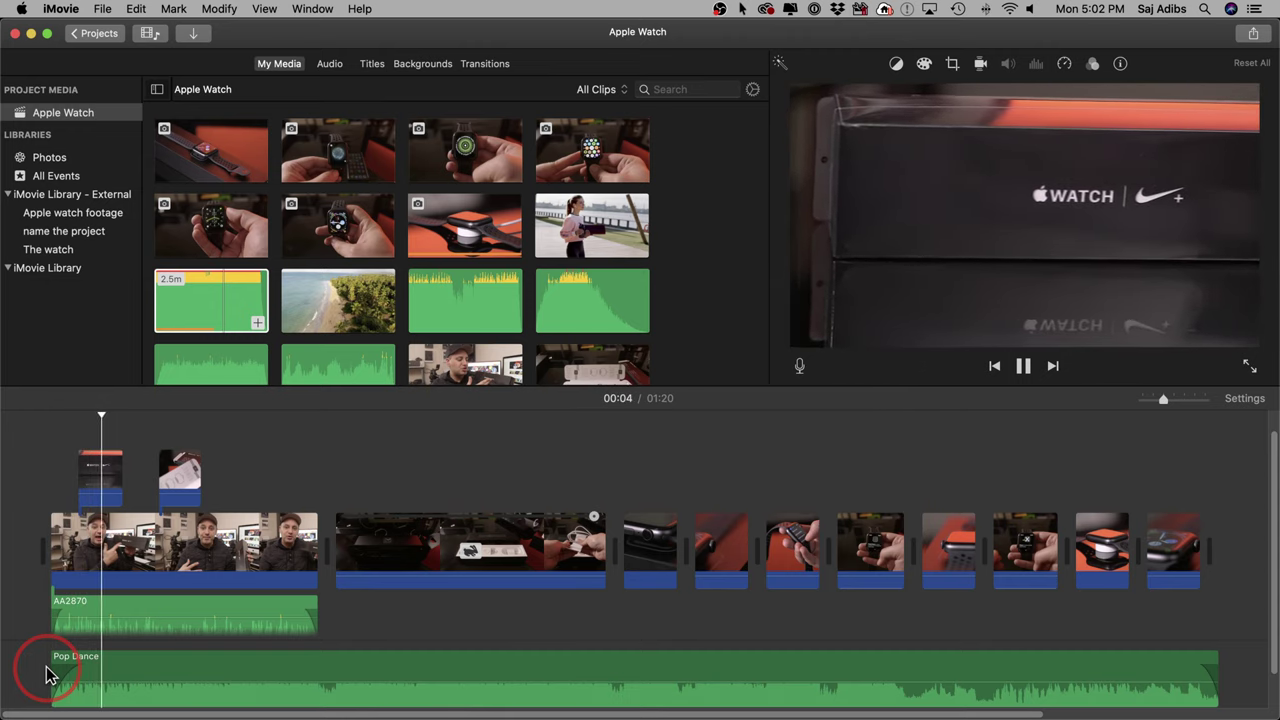
{"action": "left_click", "coordinate": [157, 620]}
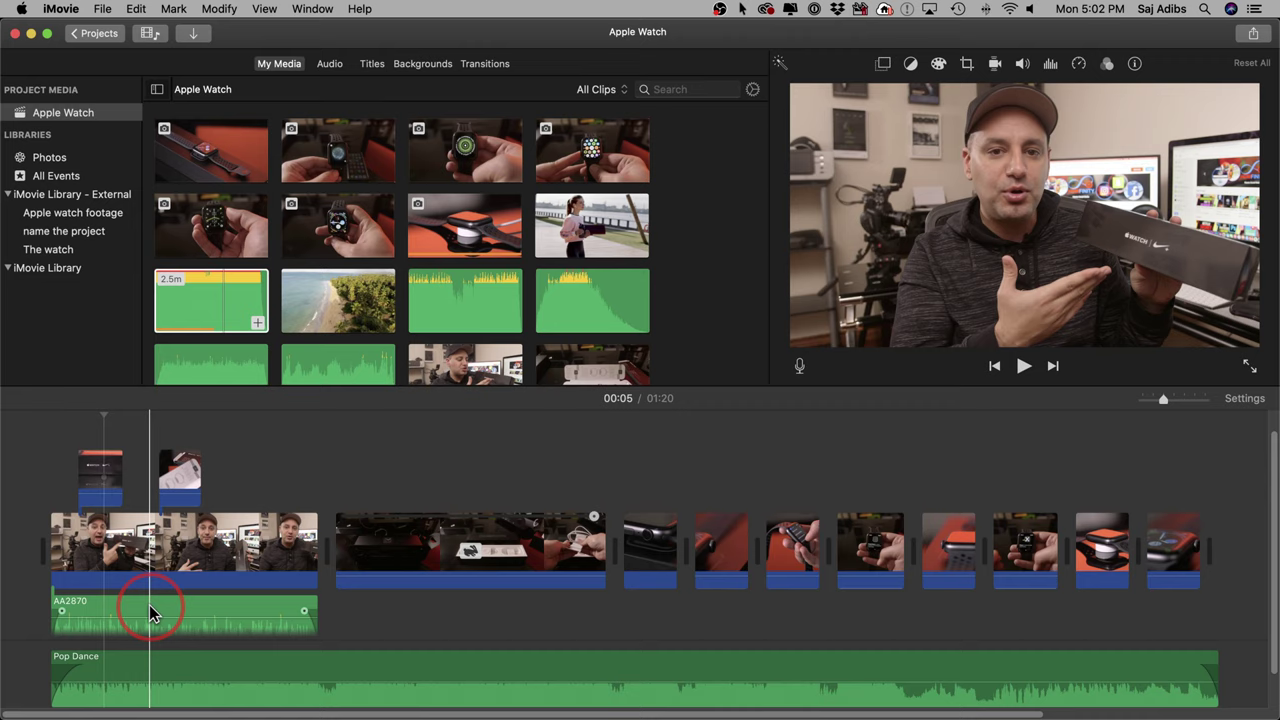
Step: Try ducking and raising AA2870's volume, then reset the speech clip to 100% without ducking
{"action": "left_click", "coordinate": [164, 604]}
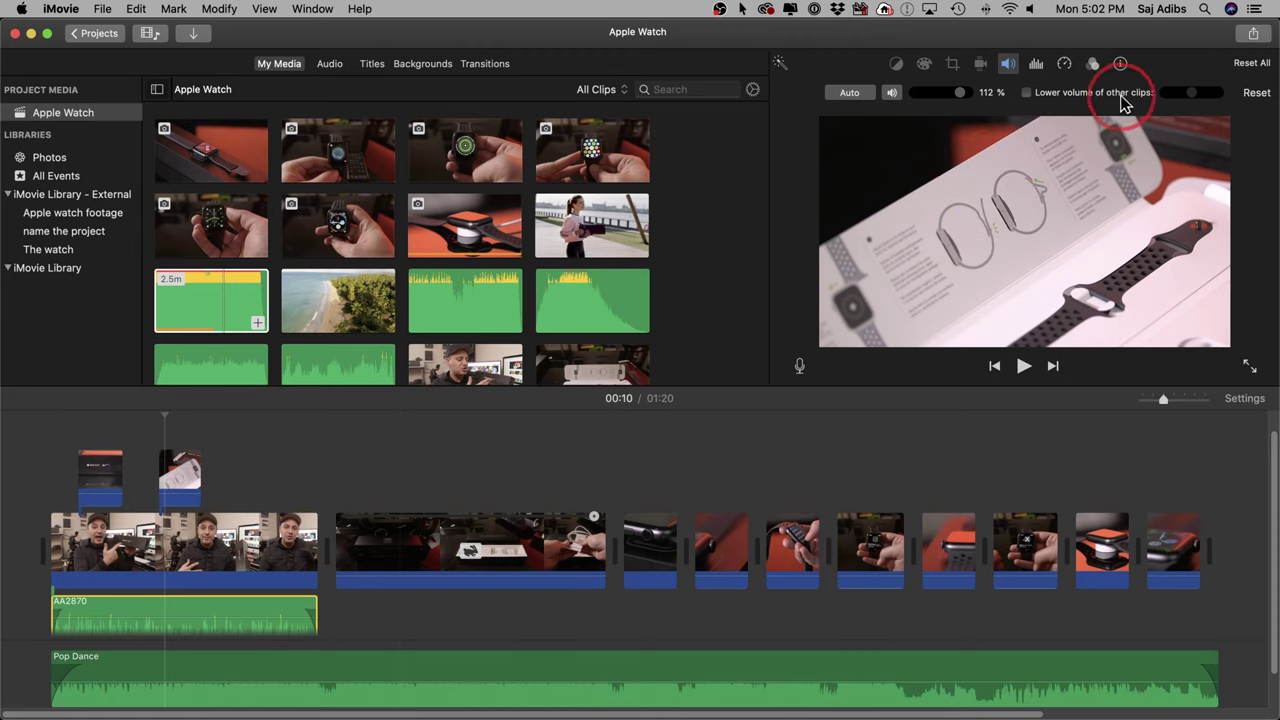
{"action": "left_click", "coordinate": [1027, 92]}
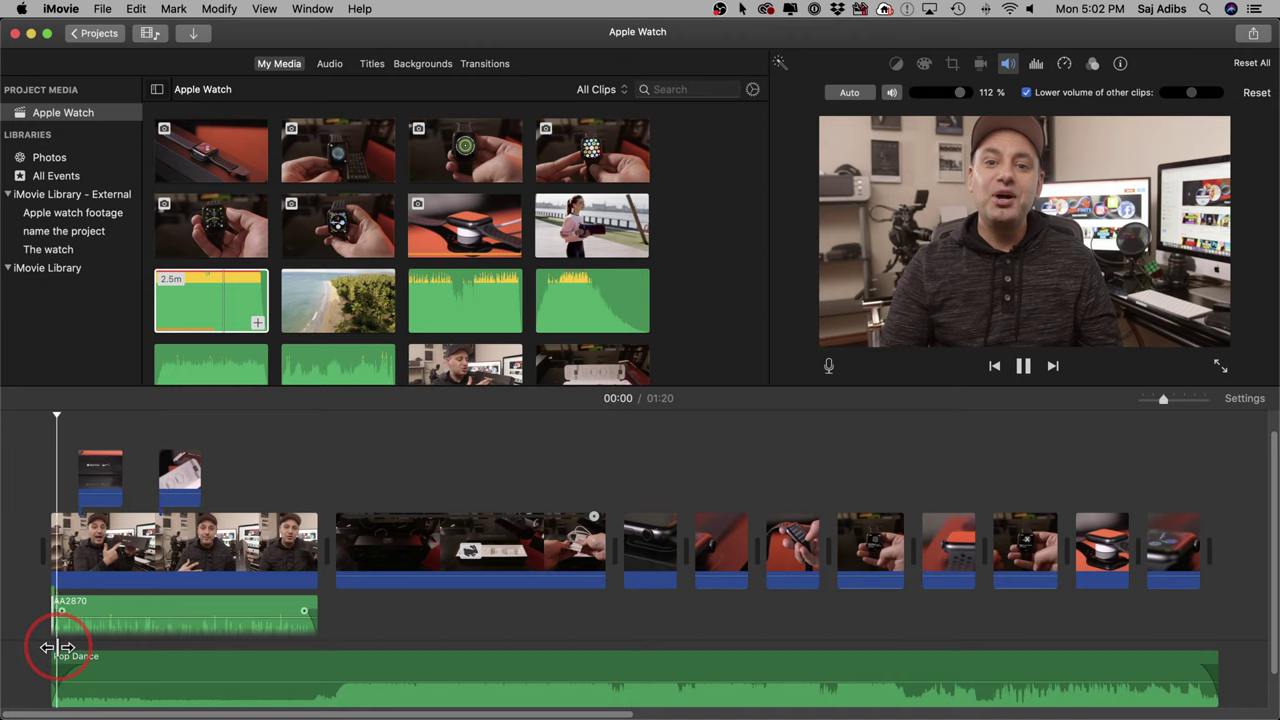
{"action": "key", "text": "space"}
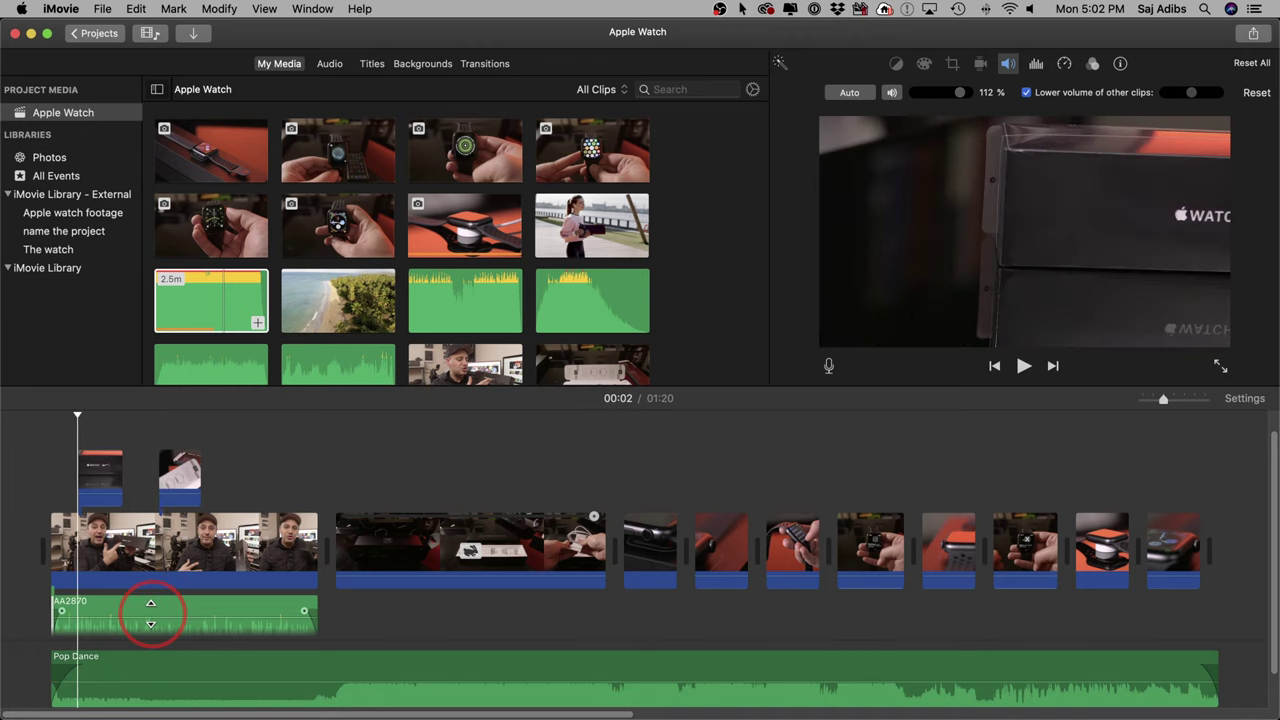
{"action": "left_click_drag", "start_coordinate": [150, 613], "coordinate": [157, 613]}
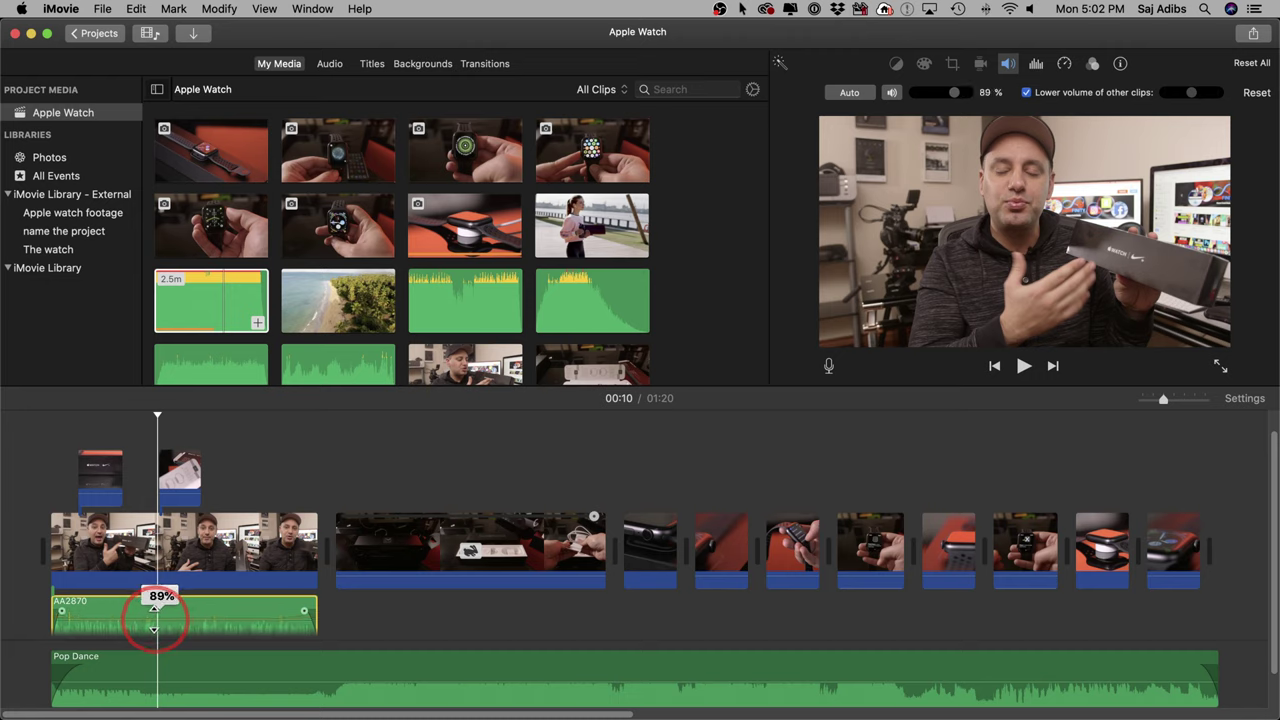
{"action": "left_click_drag", "start_coordinate": [153, 617], "coordinate": [153, 617]}
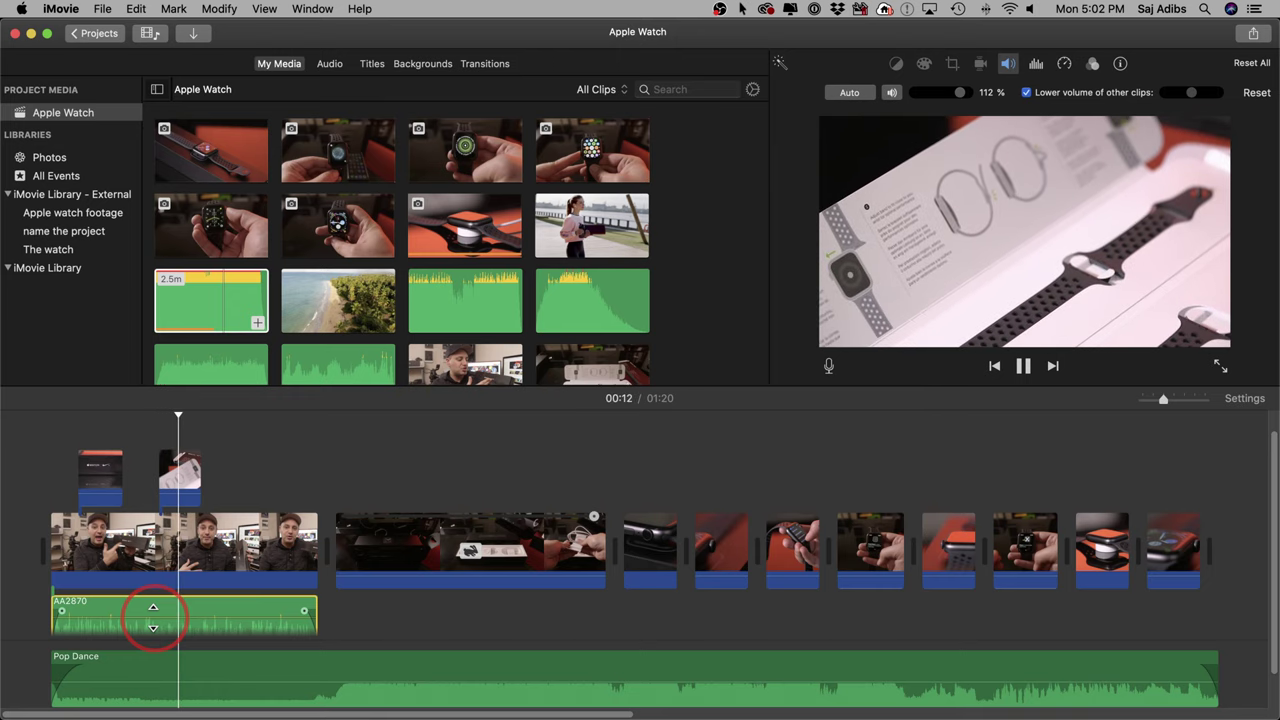
{"action": "key", "text": "space"}
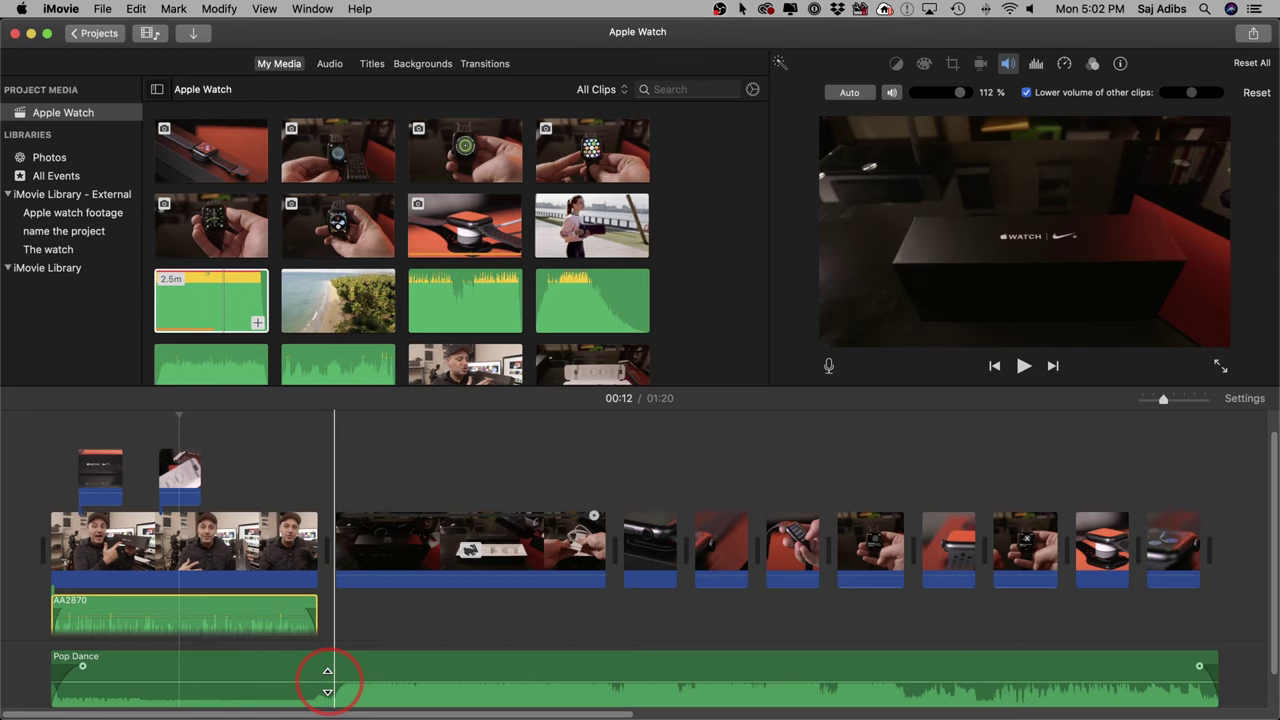
{"action": "left_click", "coordinate": [1262, 93]}
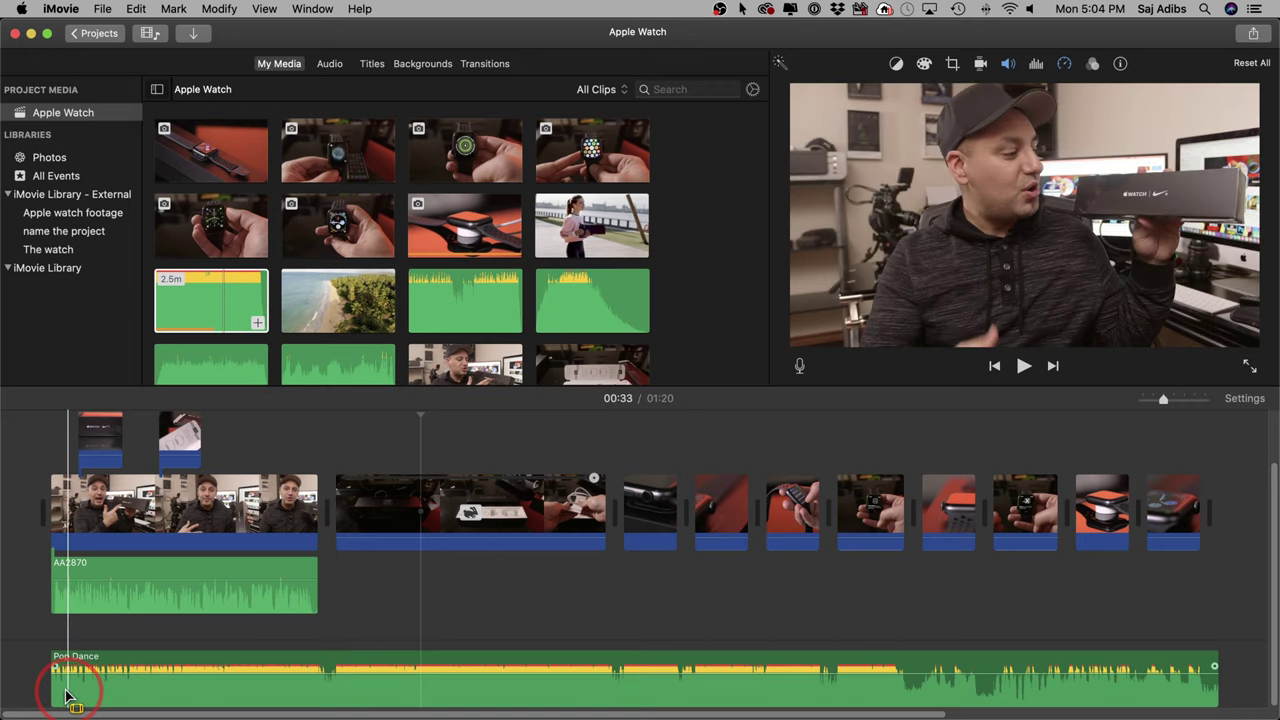
Step: Range-select the Pop Dance section under AA2870 and drop its volume to about 9%
{"action": "left_click_drag", "start_coordinate": [58, 686], "coordinate": [262, 686]}
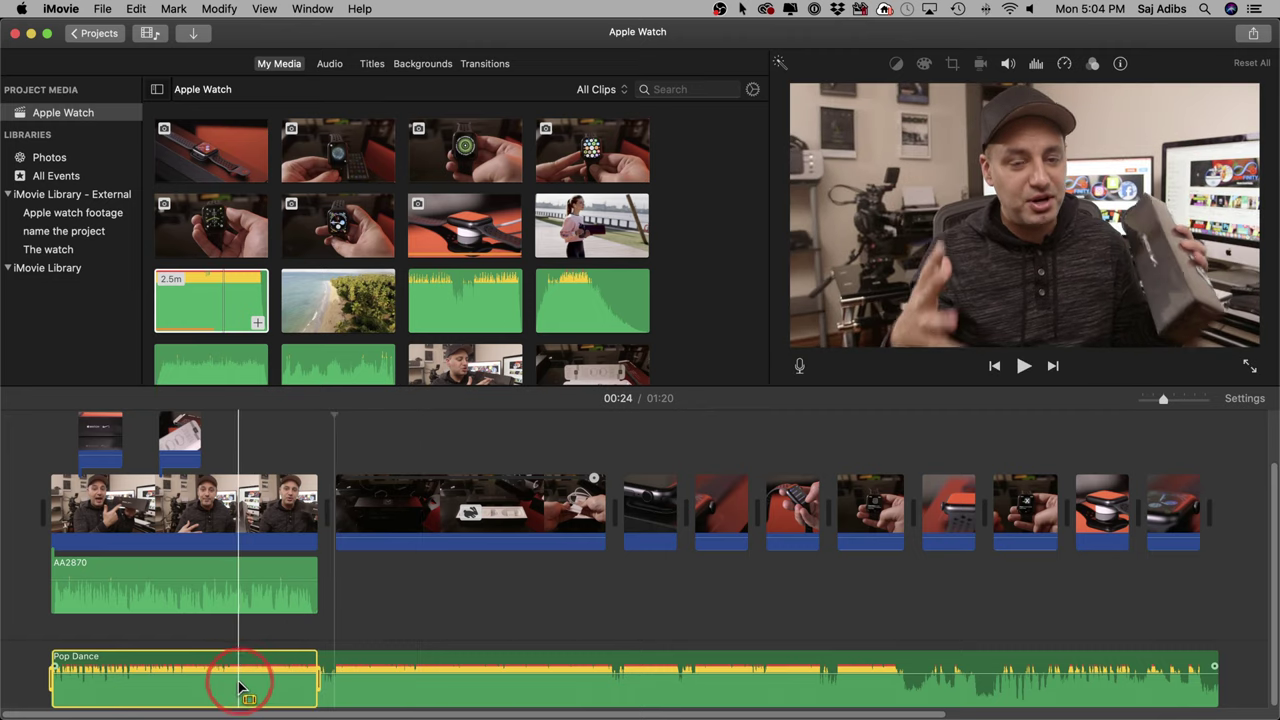
{"action": "left_click_drag", "start_coordinate": [236, 684], "coordinate": [124, 604]}
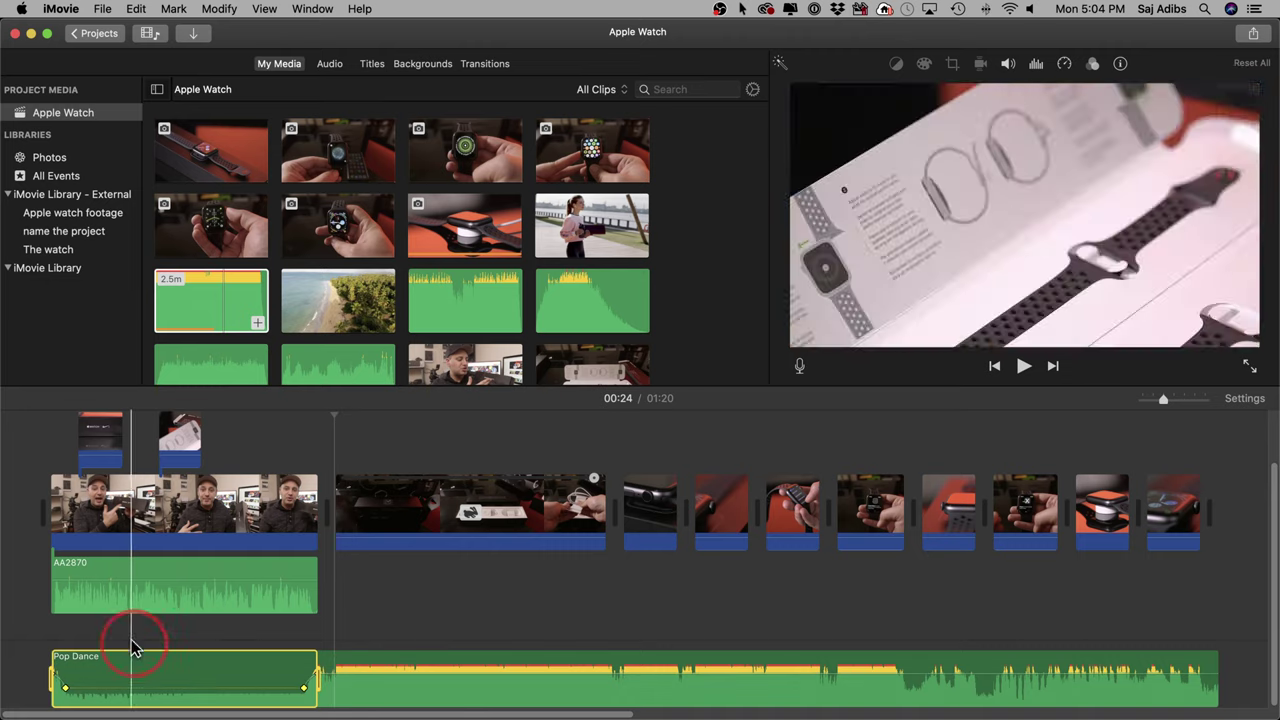
{"action": "mouse_move", "coordinate": [306, 603]}
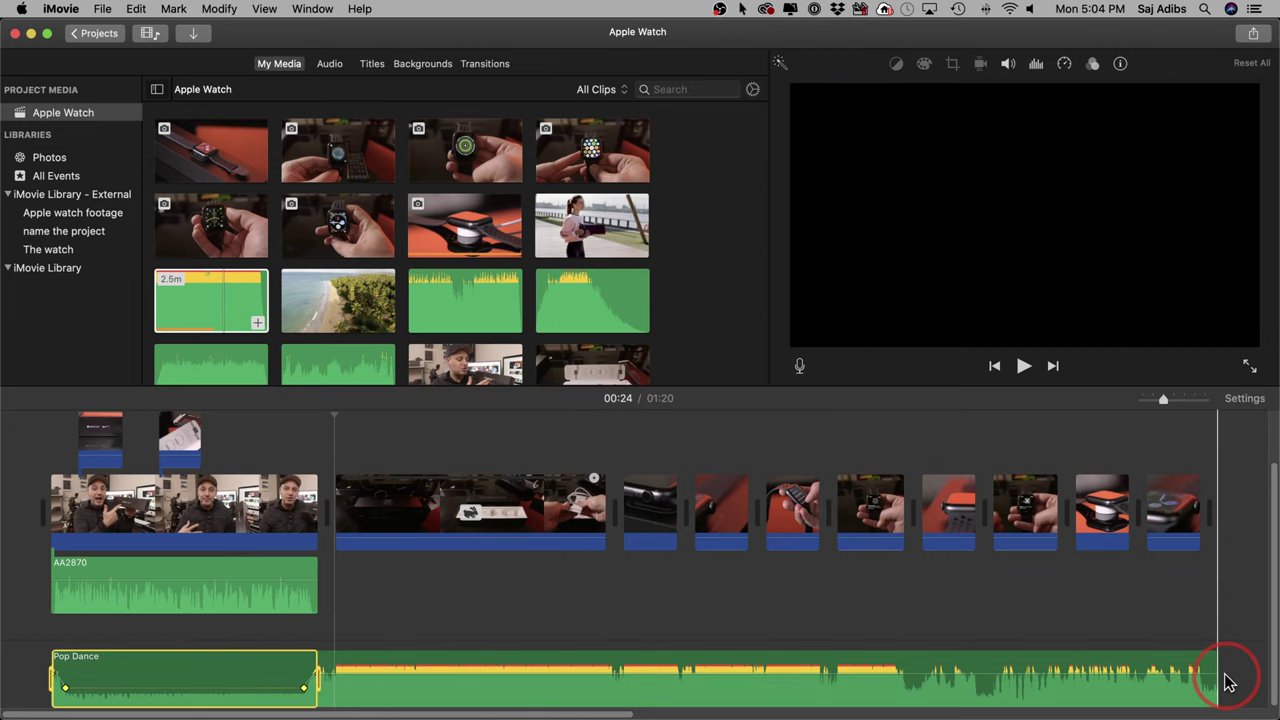
Step: Open File > Share and point to the File… export option
{"action": "left_click", "coordinate": [101, 9]}
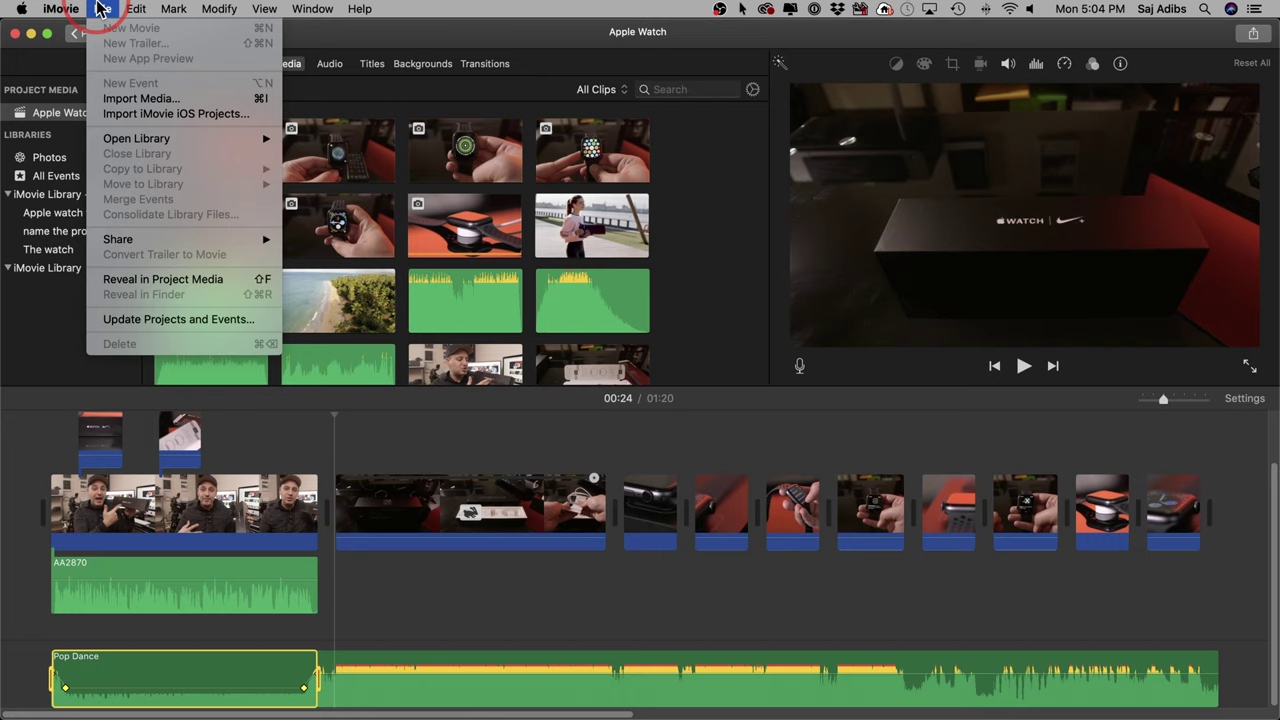
{"action": "mouse_move", "coordinate": [160, 242]}
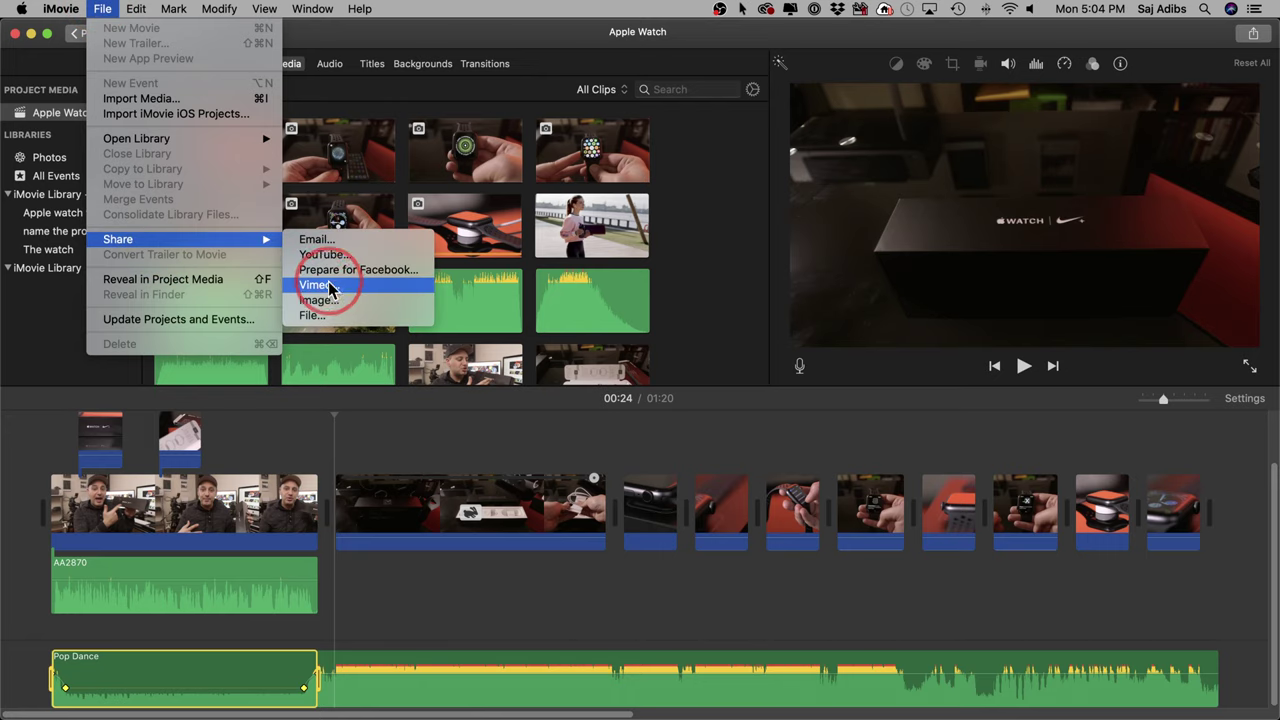